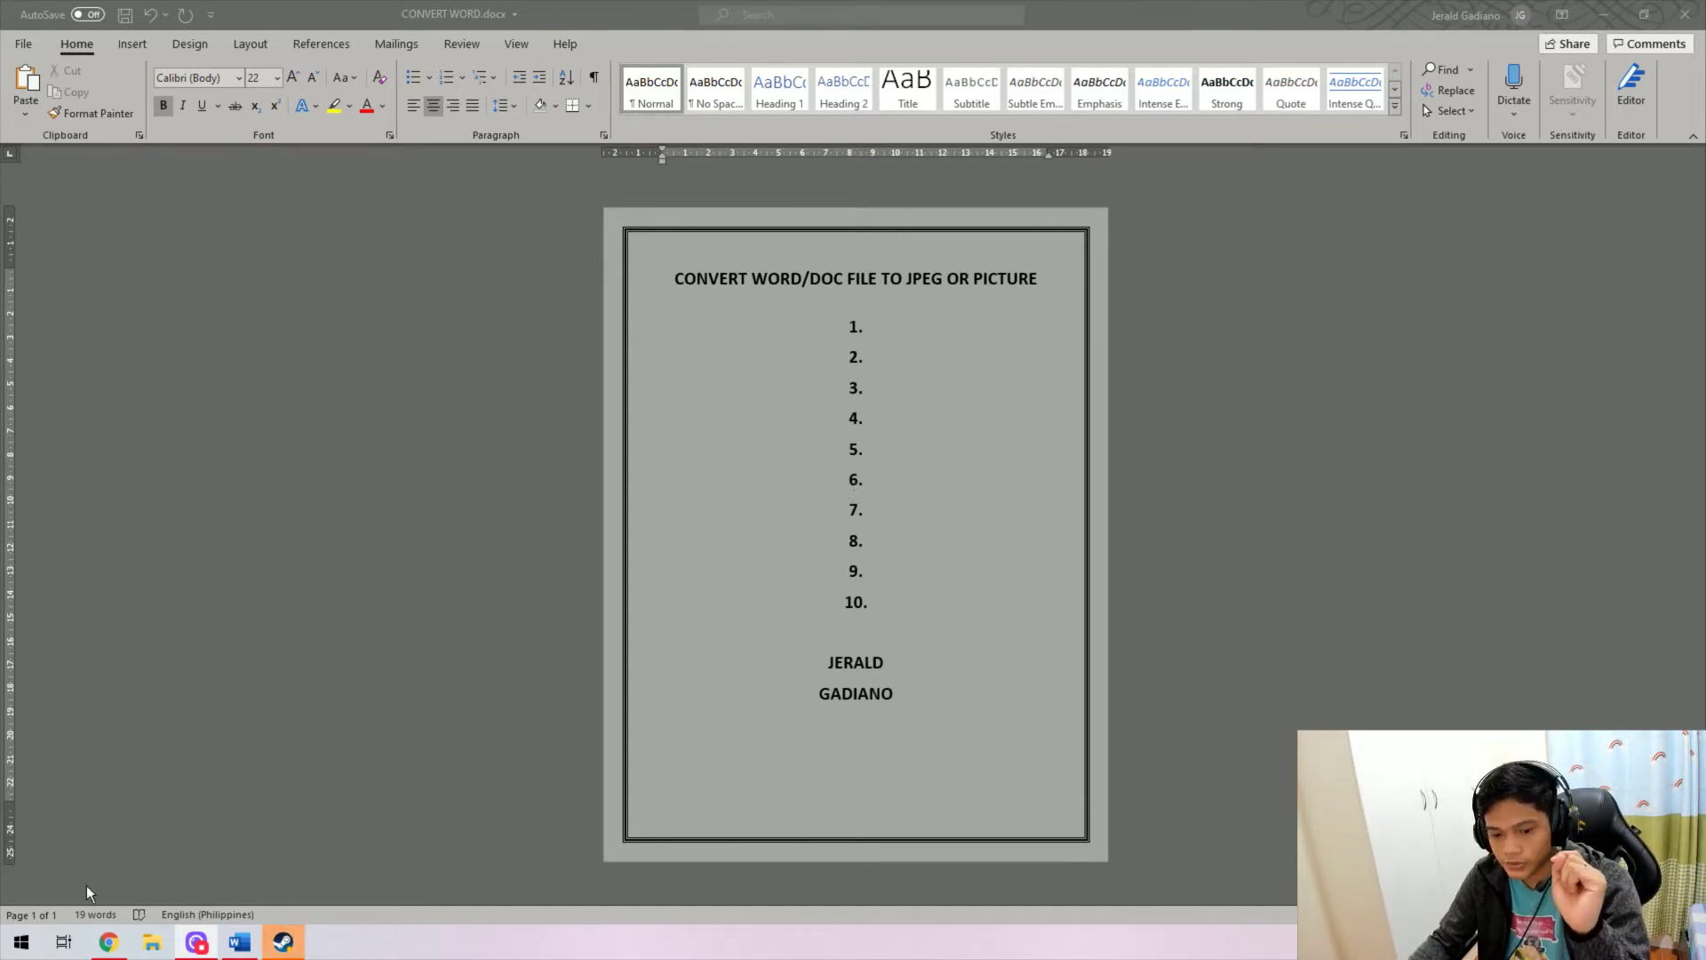
- Search the Start menu for 'snipping' and launch Snipping Tool
click(22, 942)
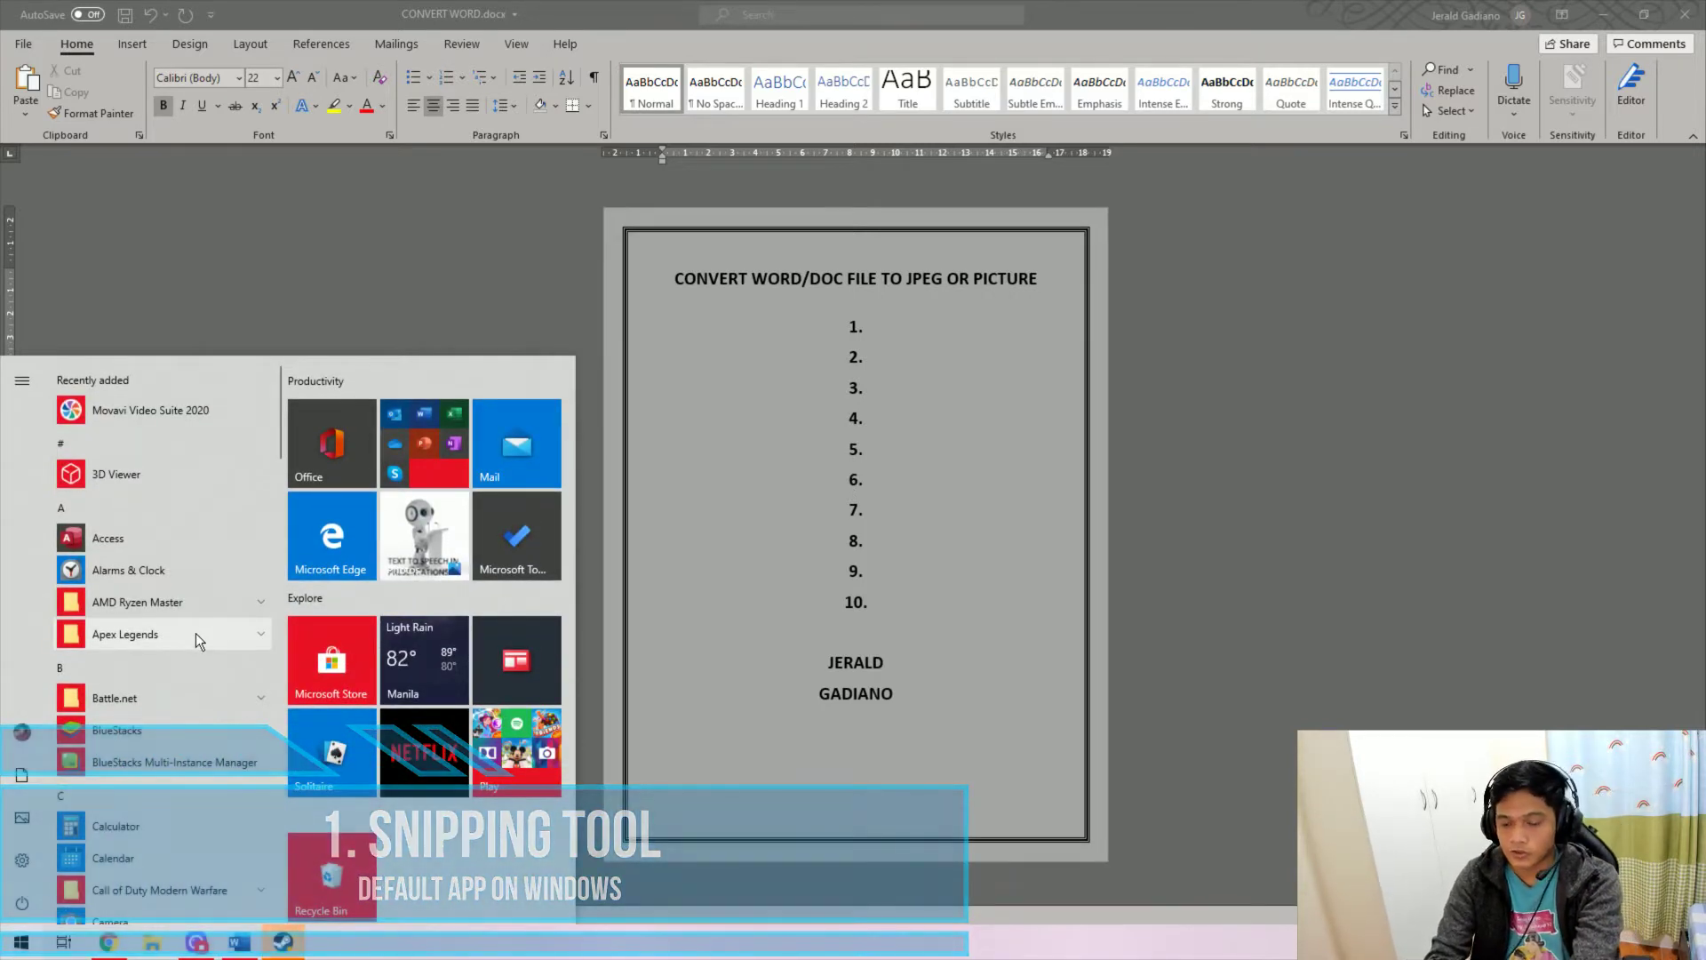
text(SN)
key(BackSpace)
key(BackSpace)
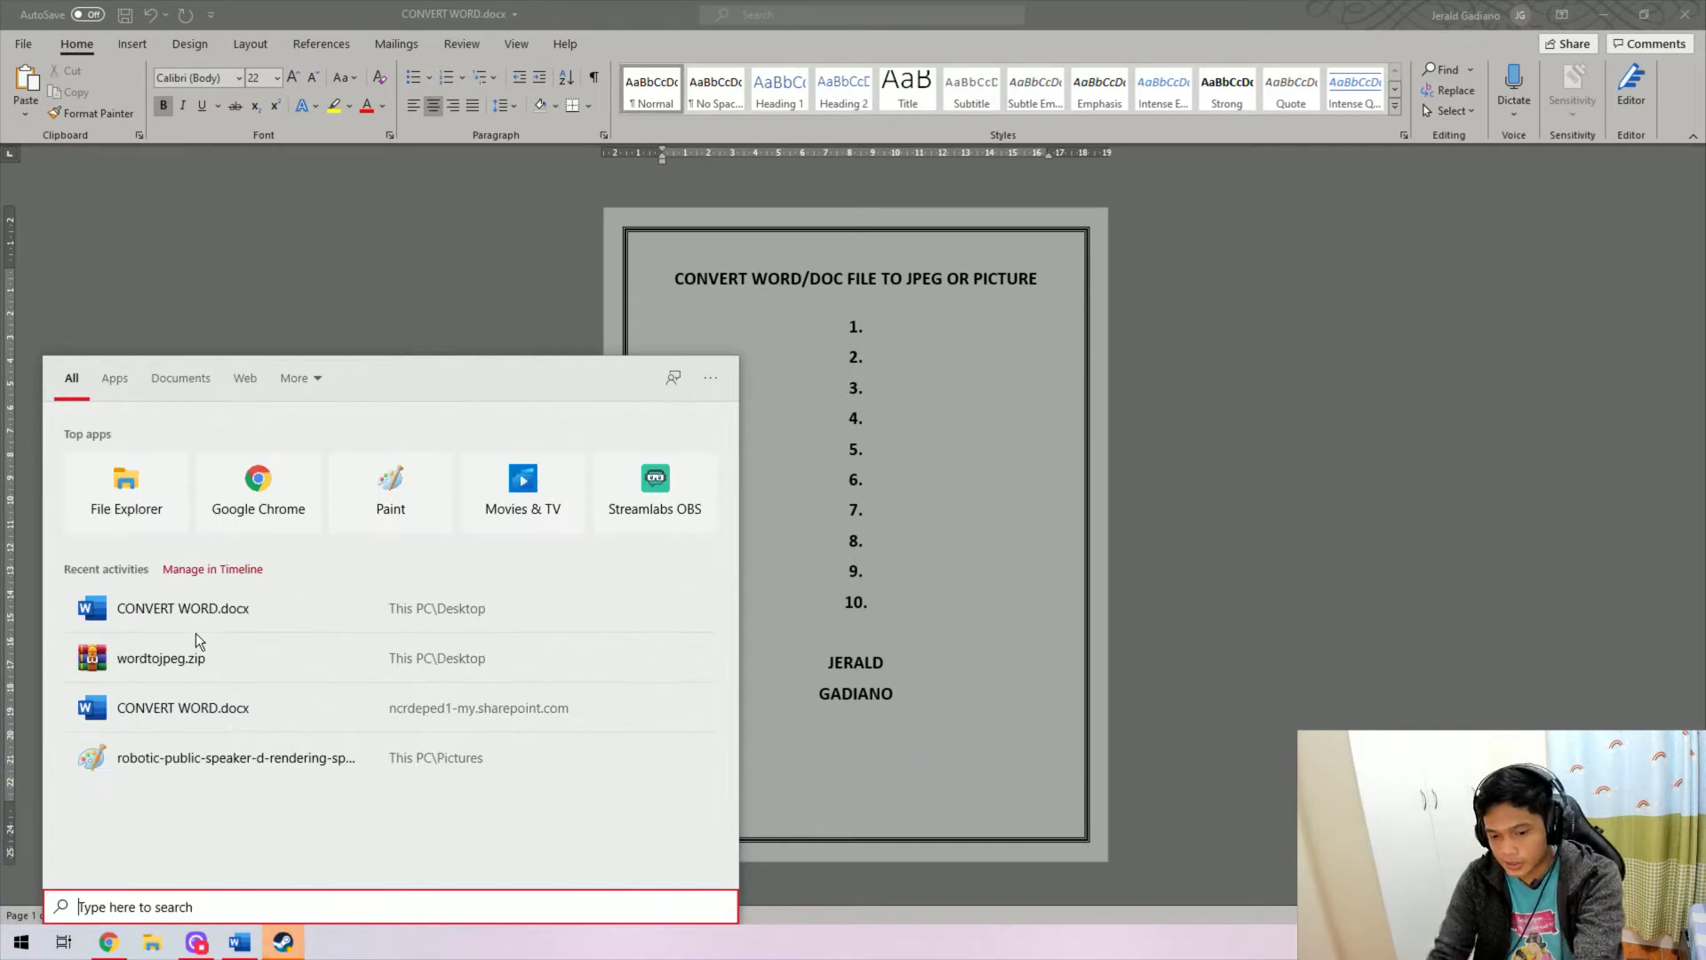
key(Escape)
click(21, 942)
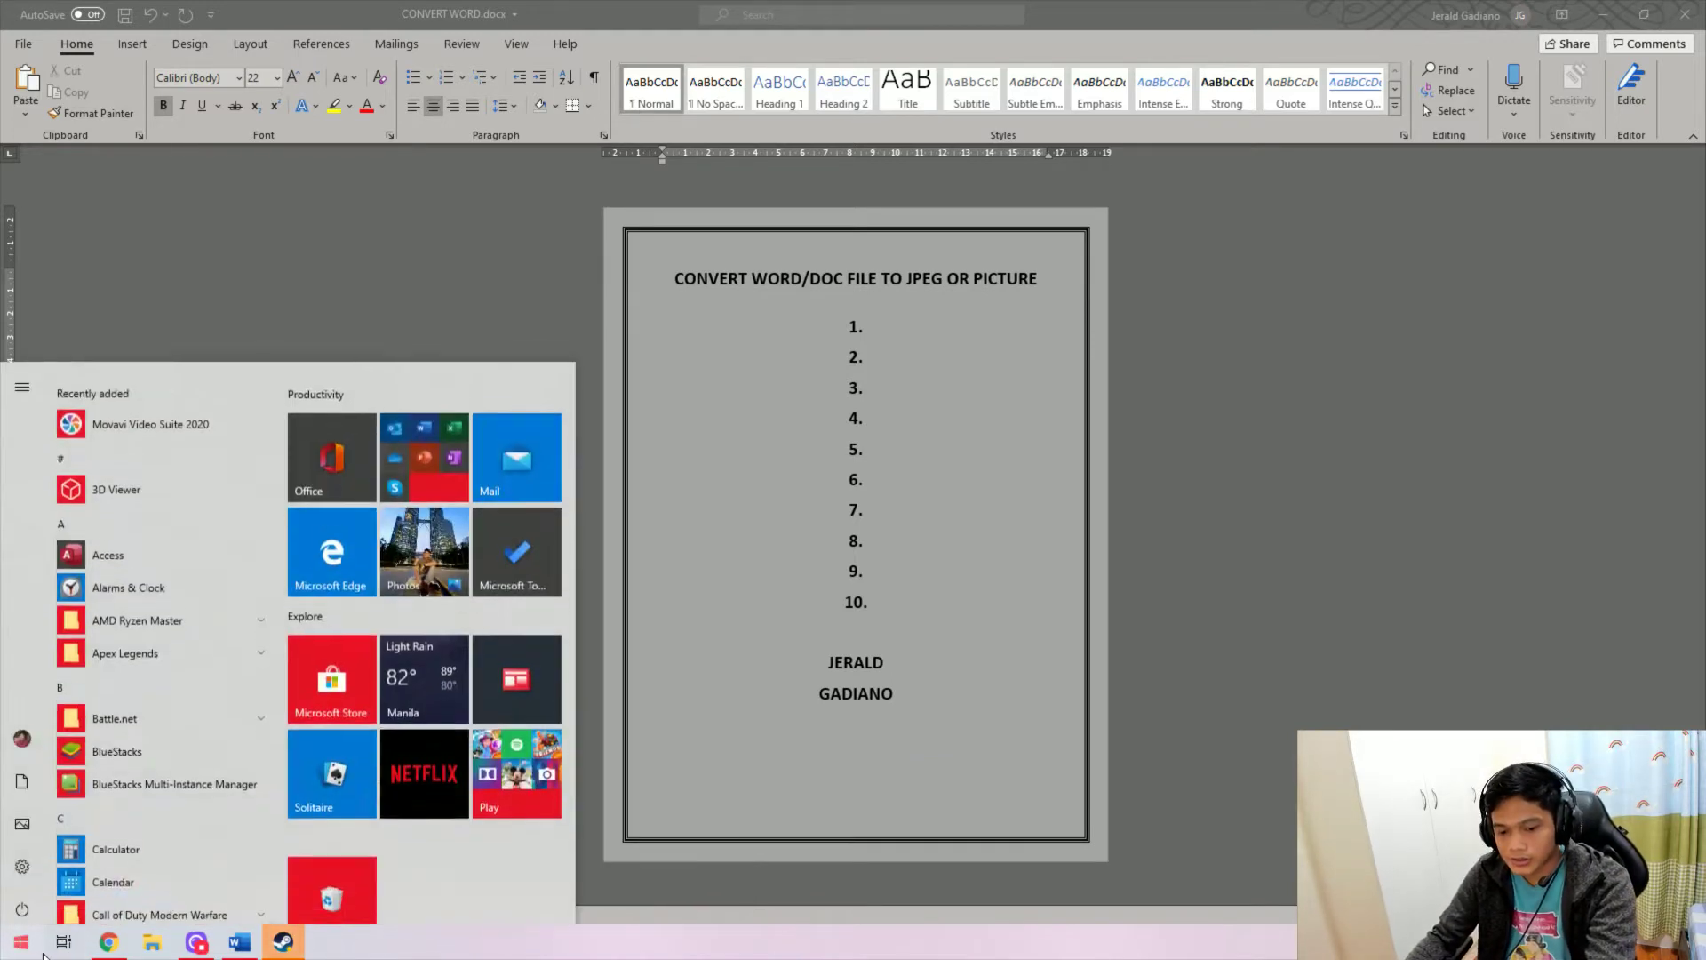
text(sNI)
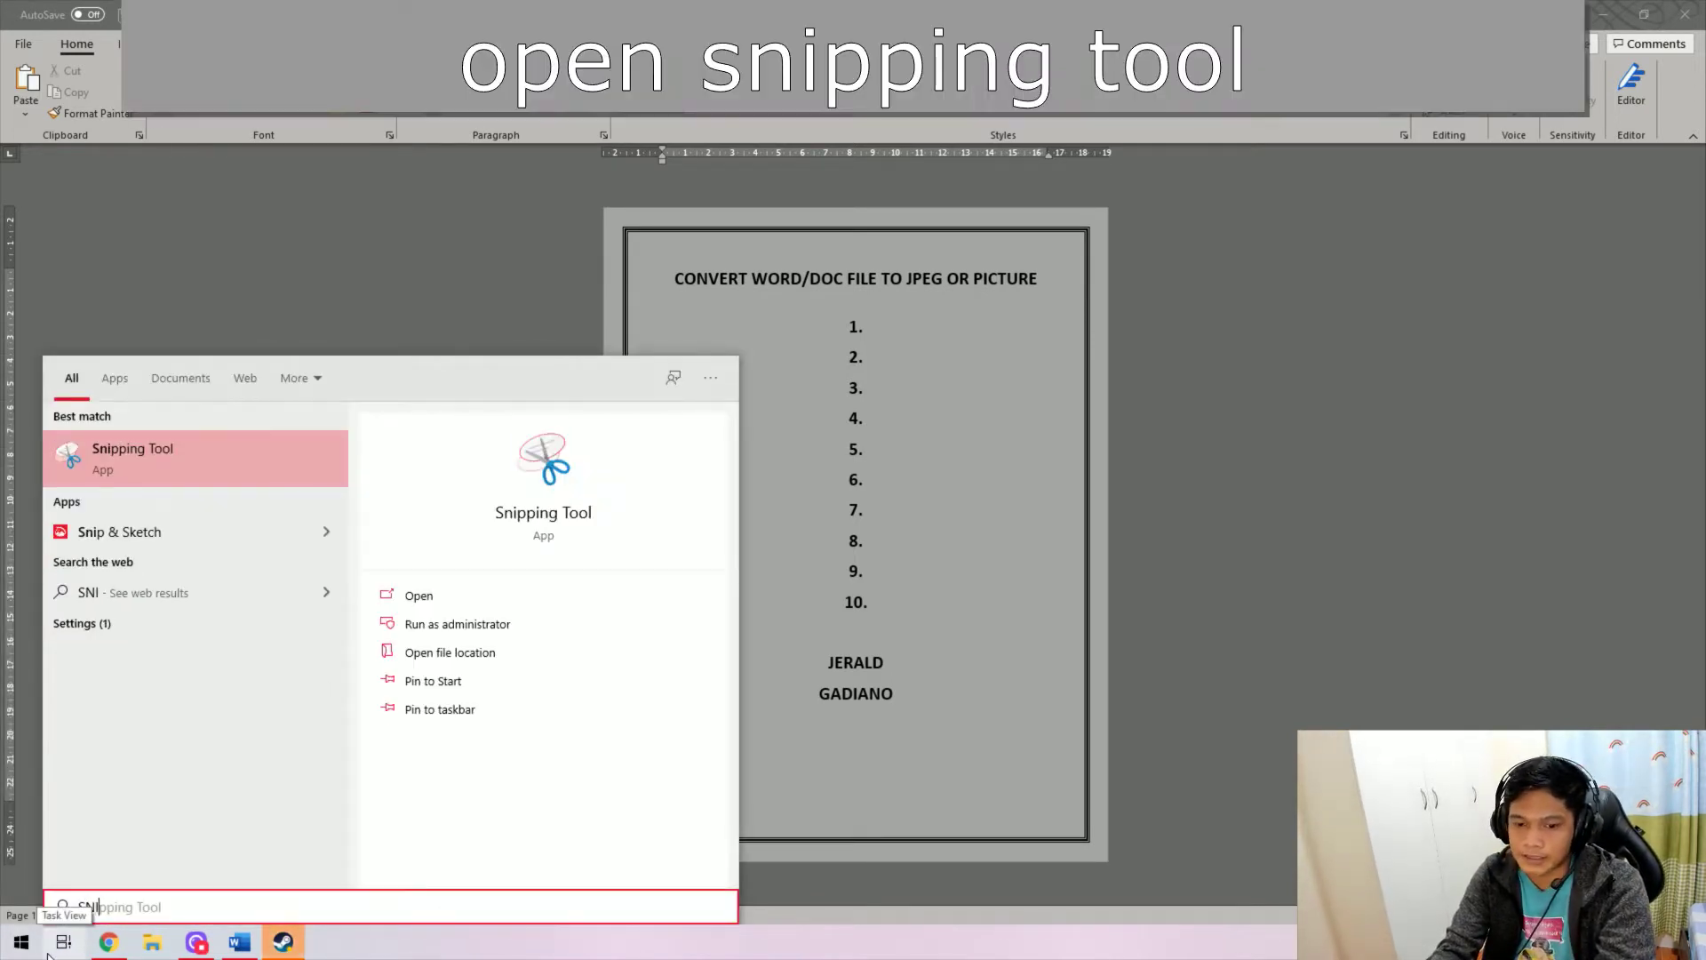
text(PP)
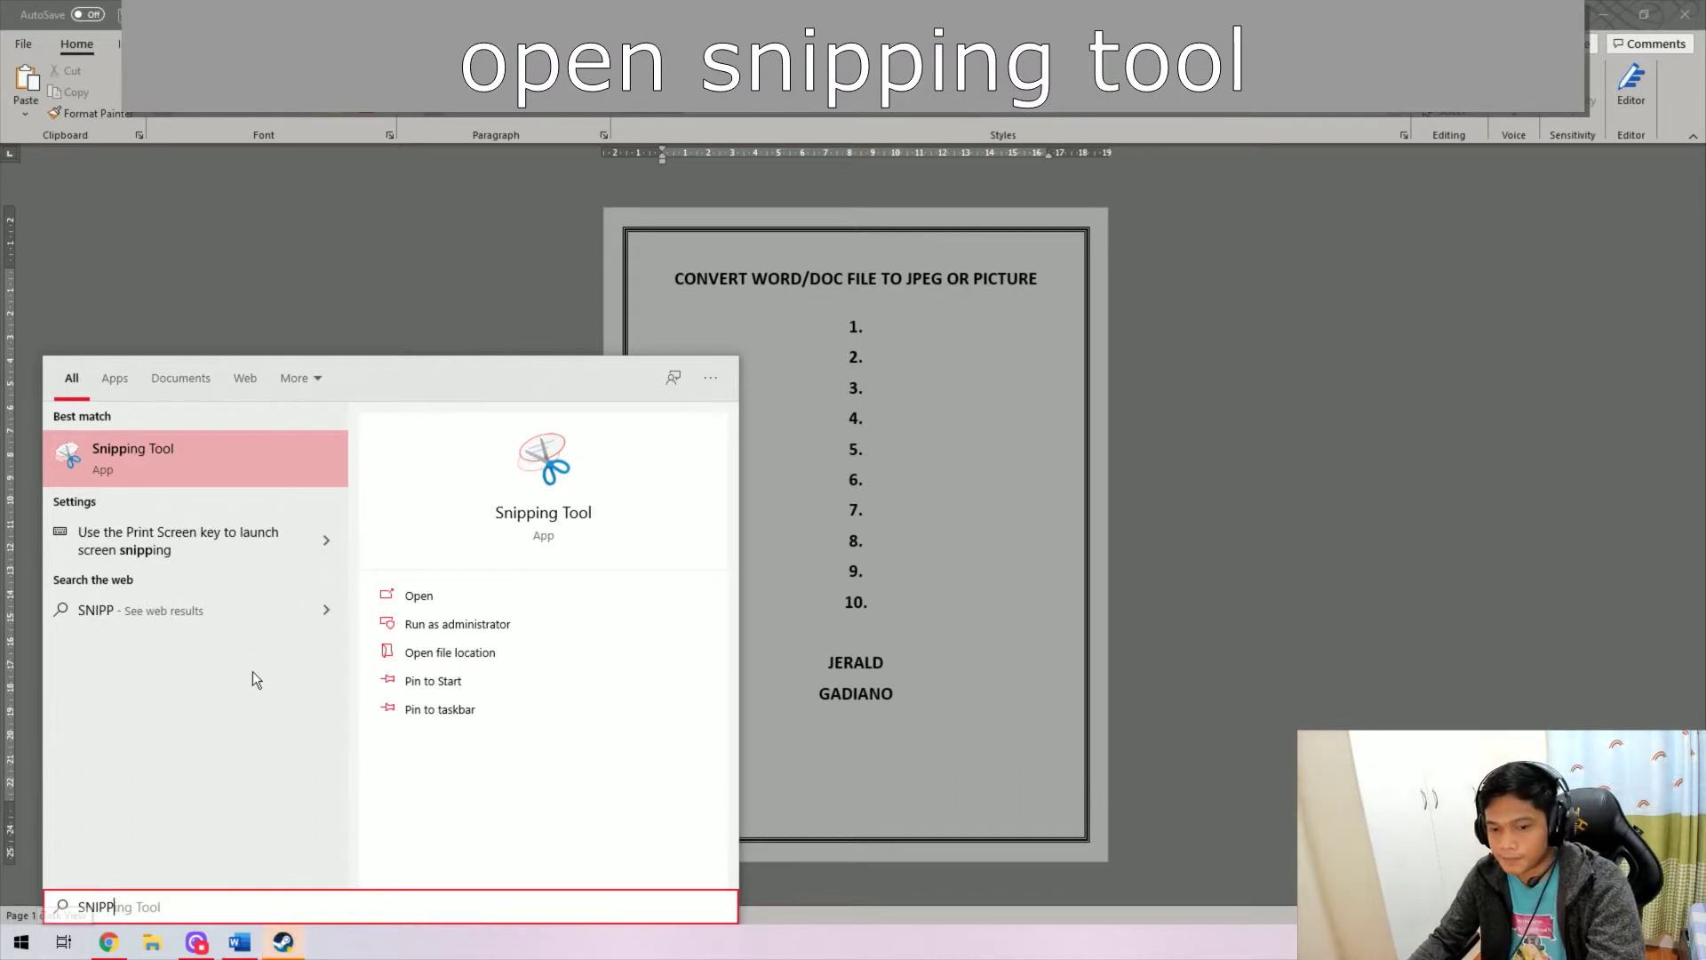
click(264, 460)
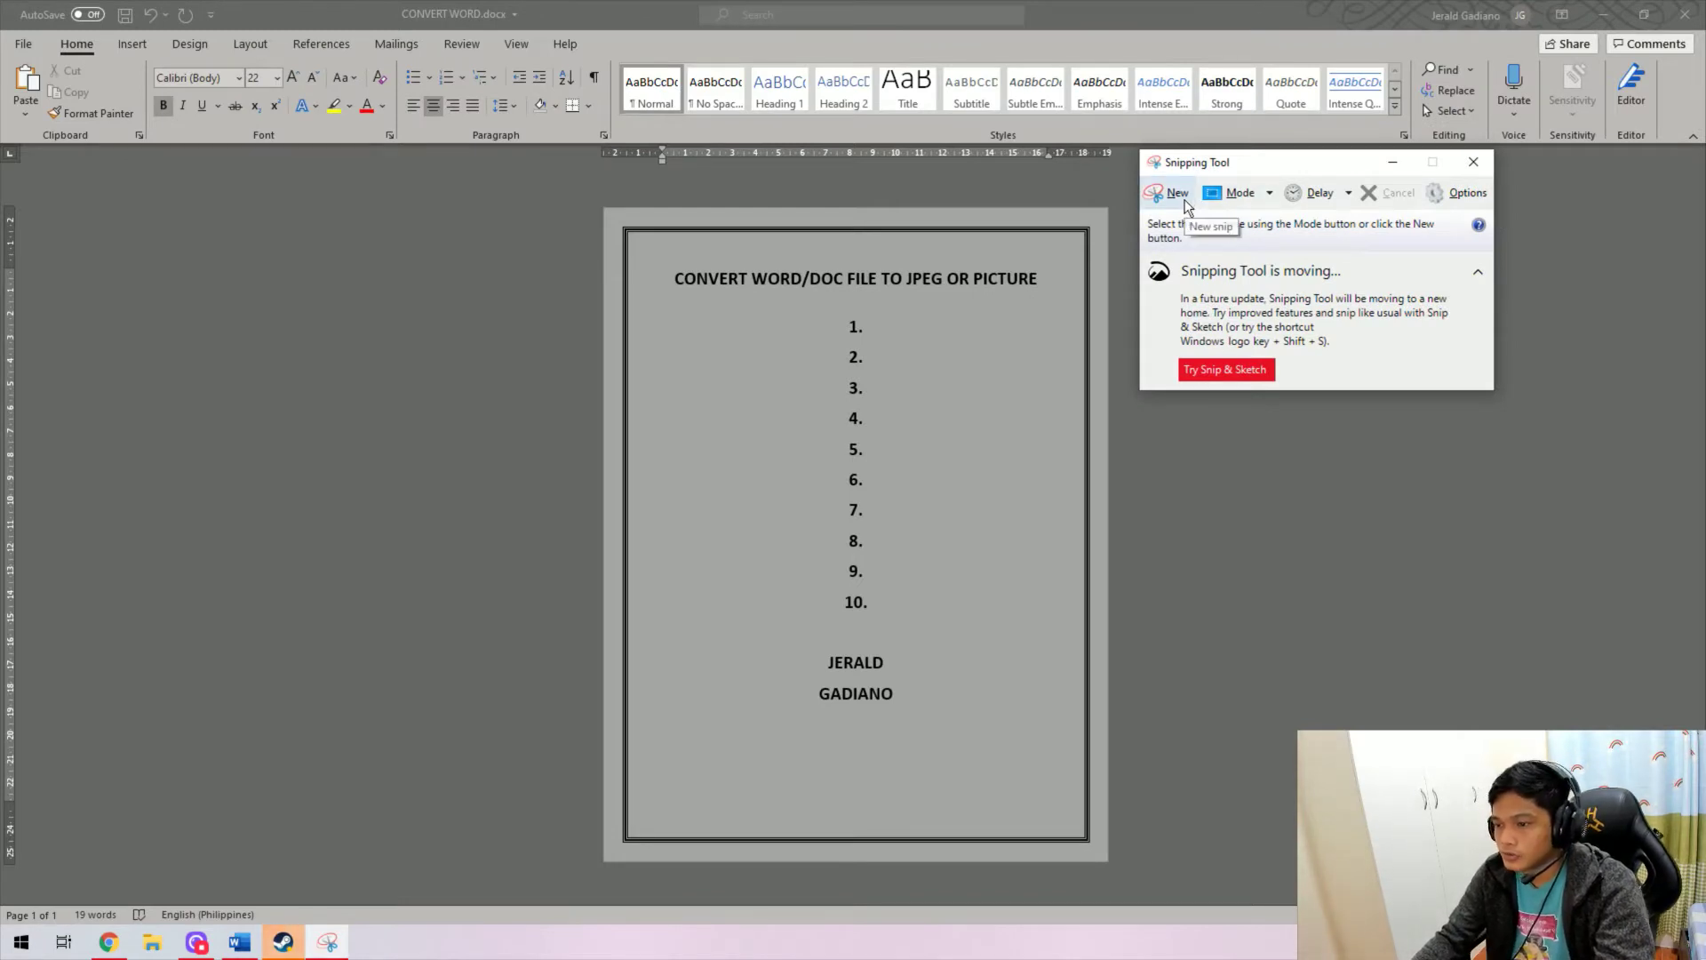
- Move the Snipping Tool window aside and start a new Rectangular Snip
drag(1253, 166, 1468, 257)
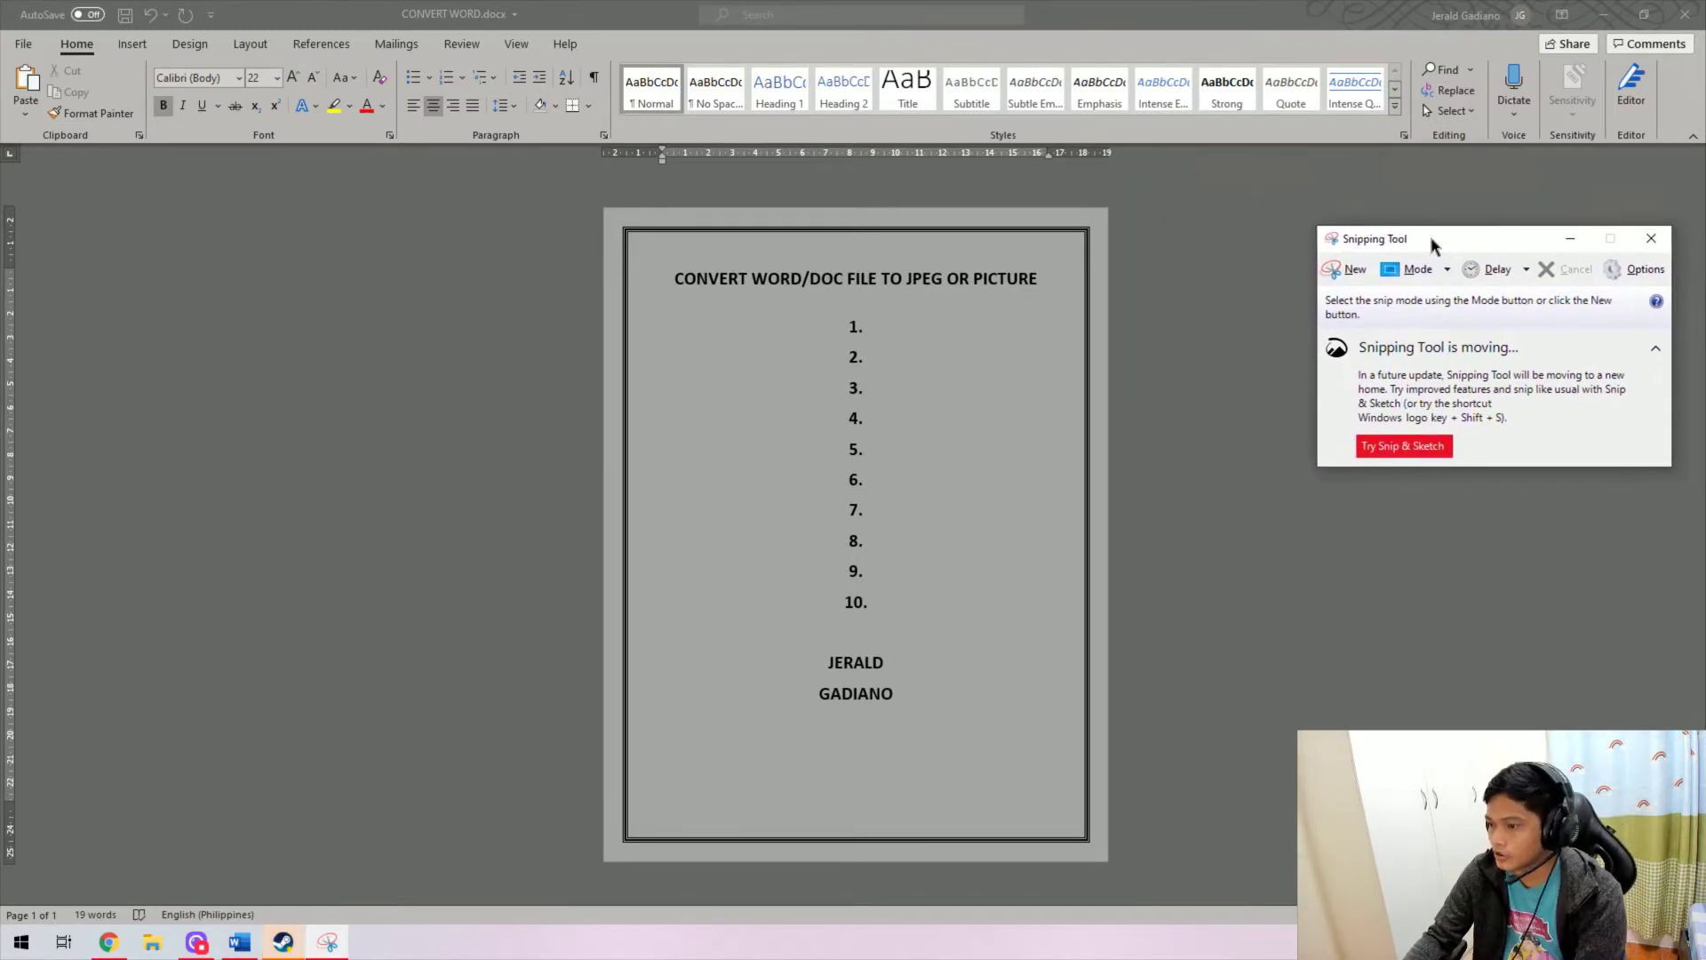
drag(1468, 258, 1375, 238)
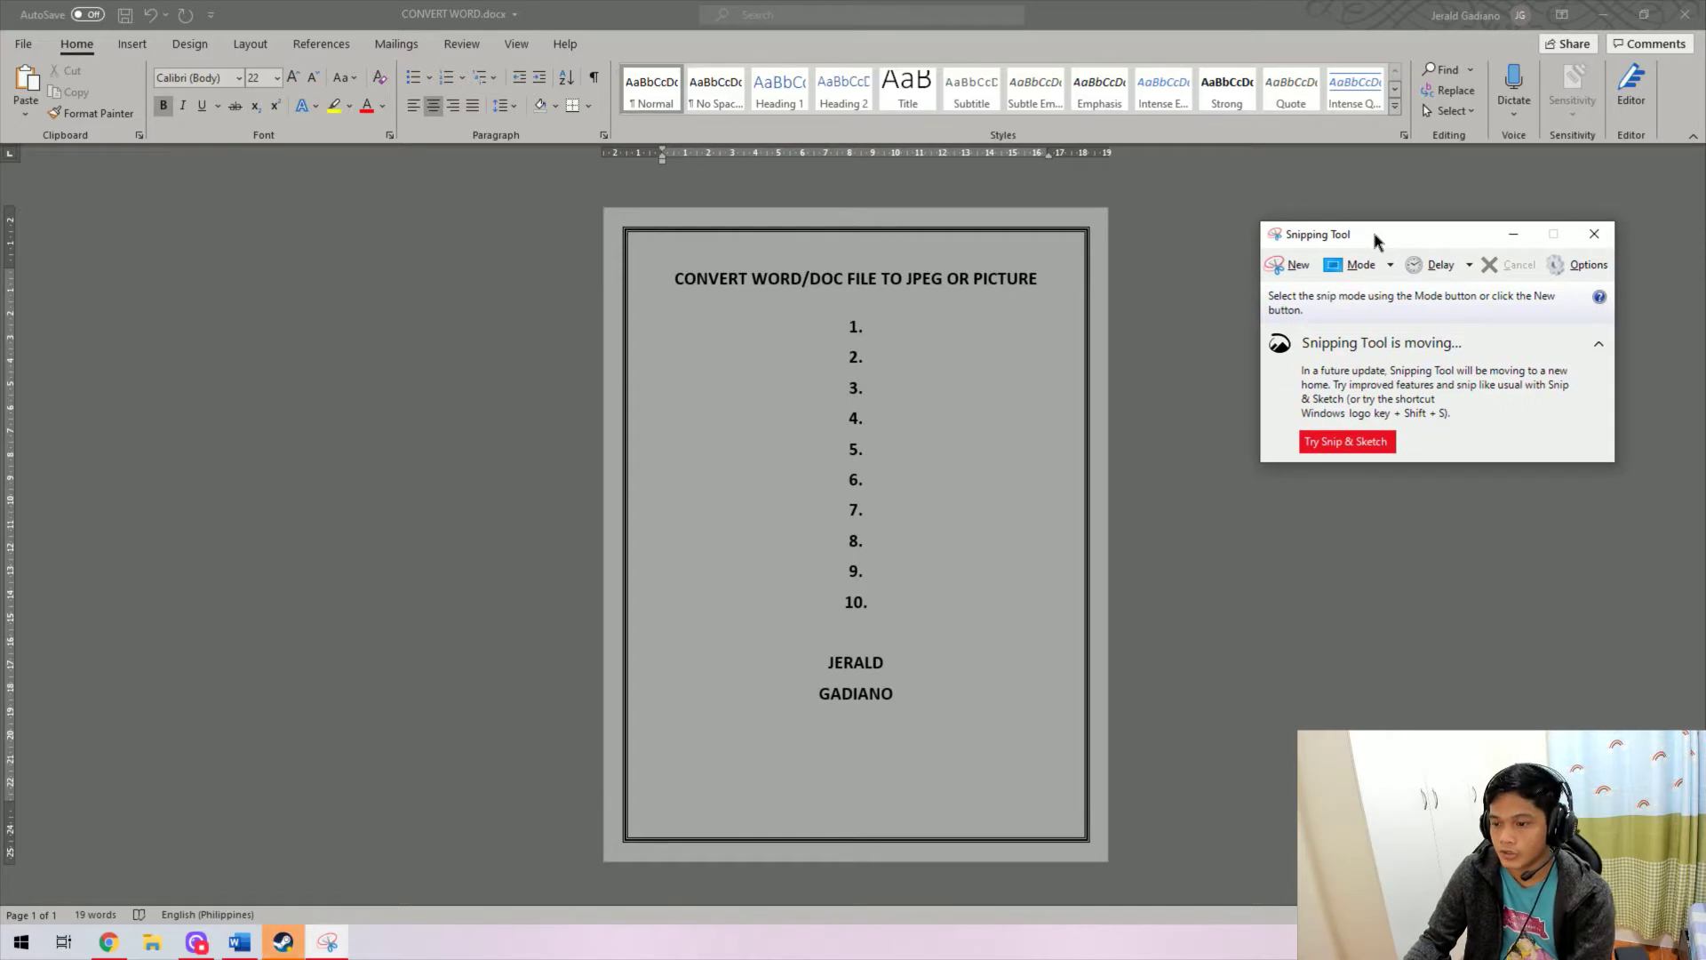
drag(1351, 238, 1337, 218)
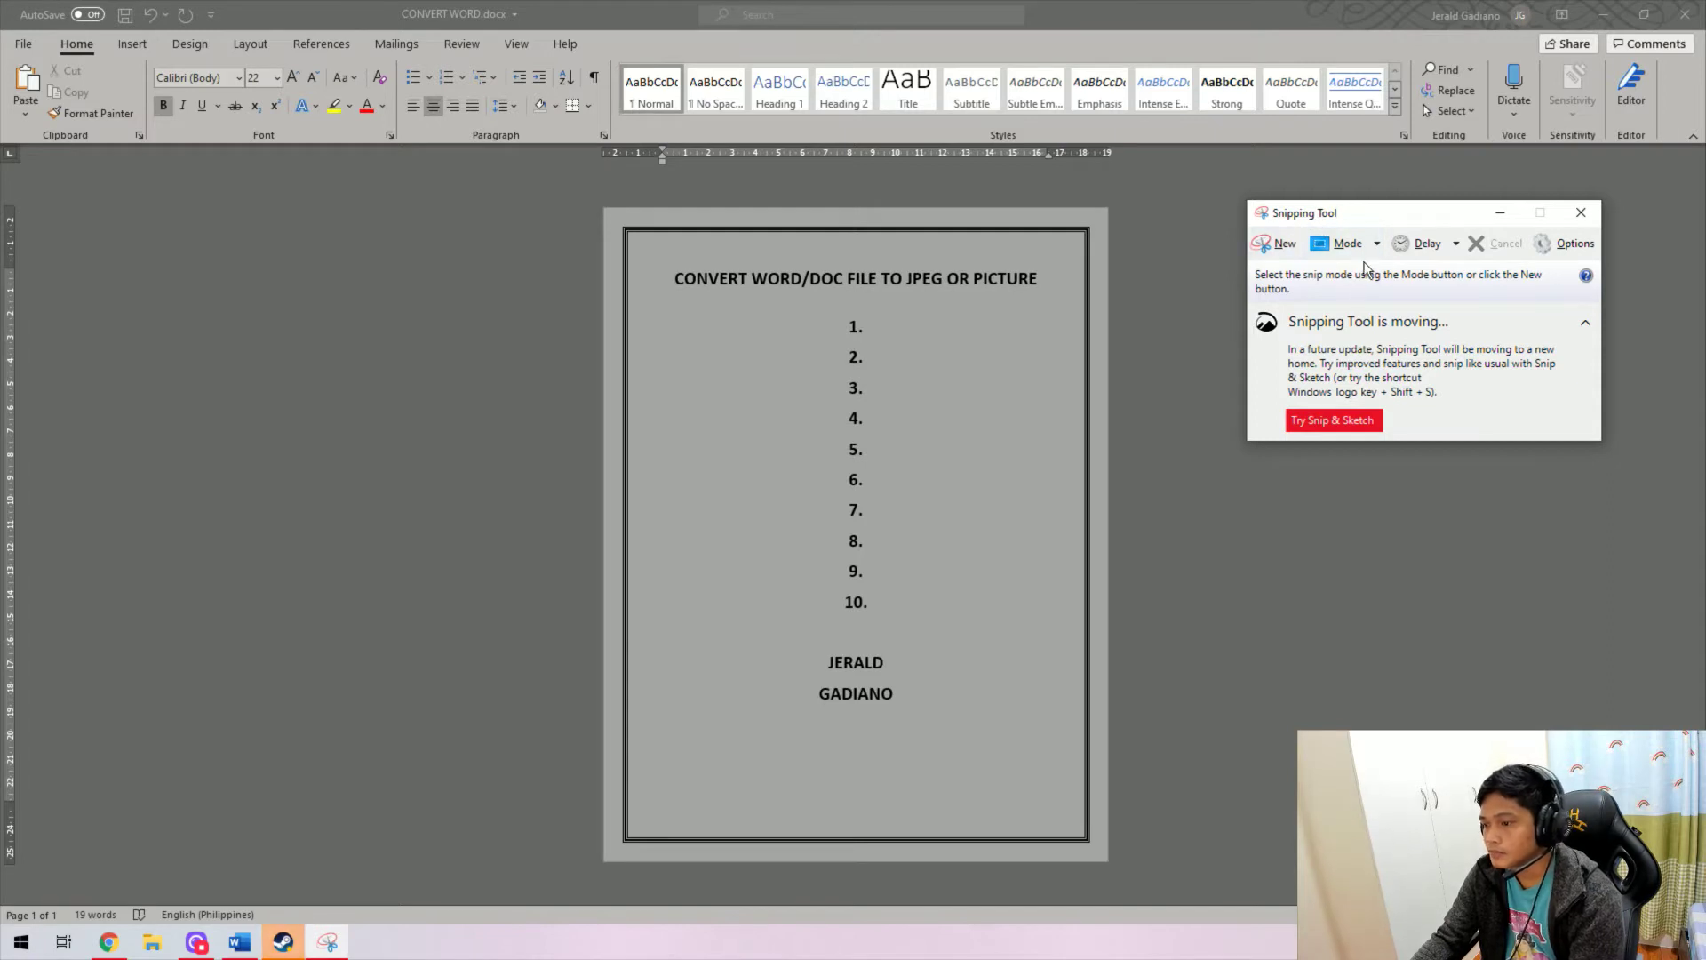
click(1378, 245)
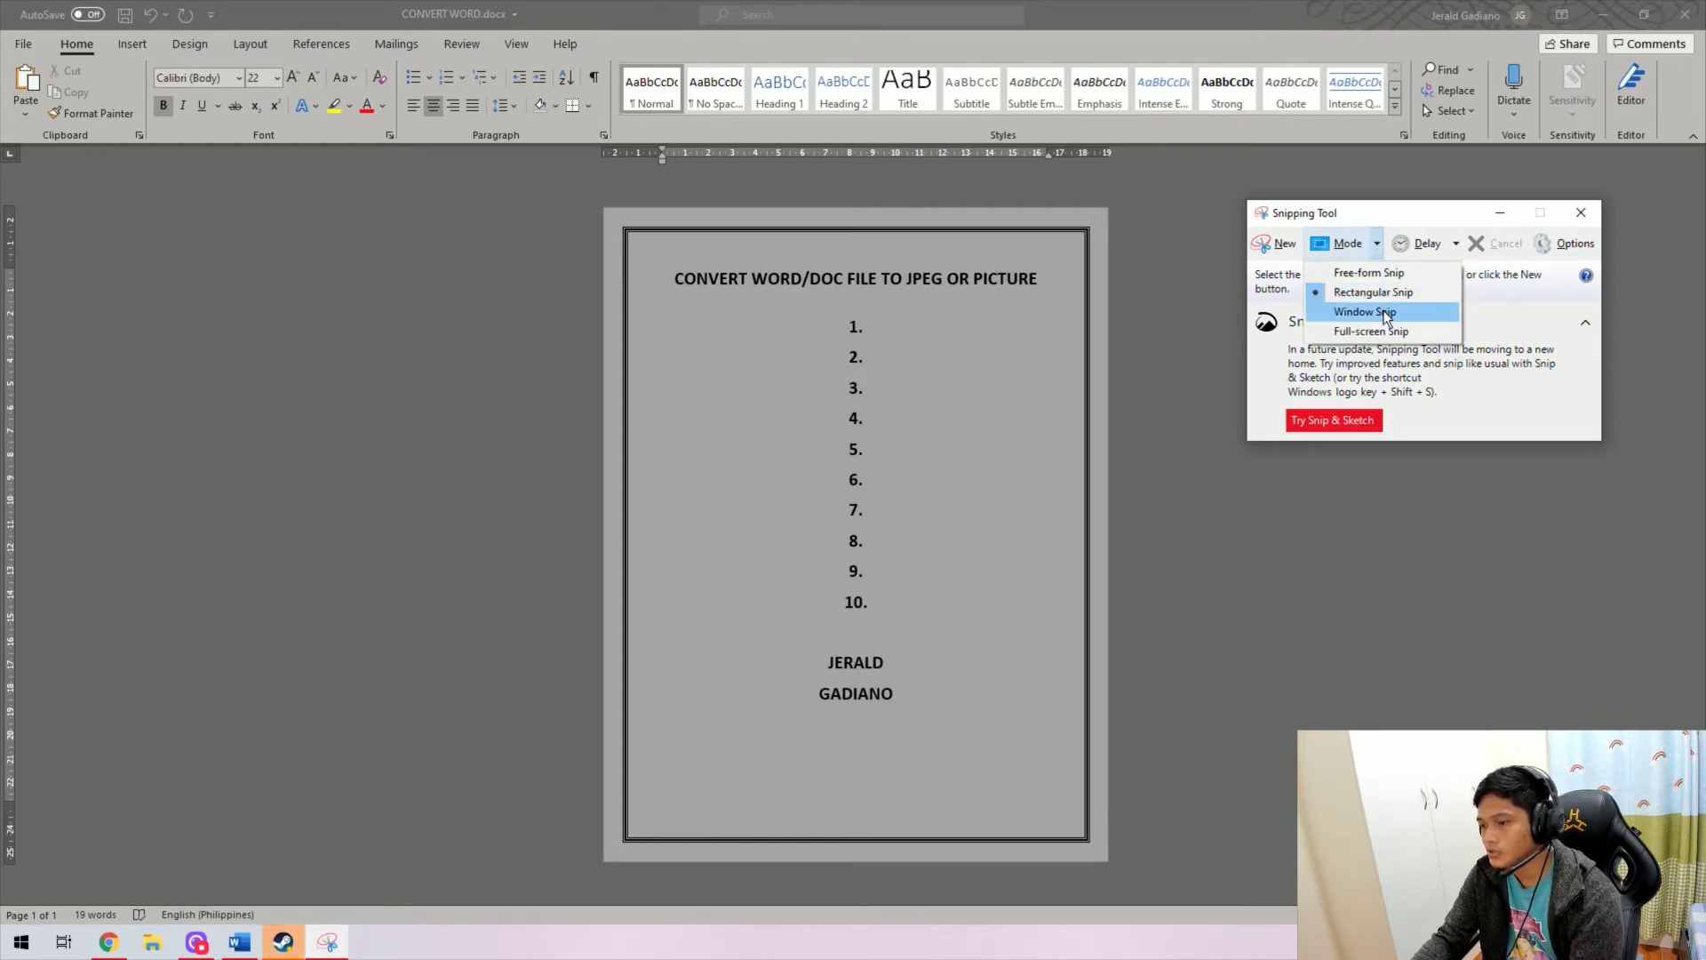
click(1392, 297)
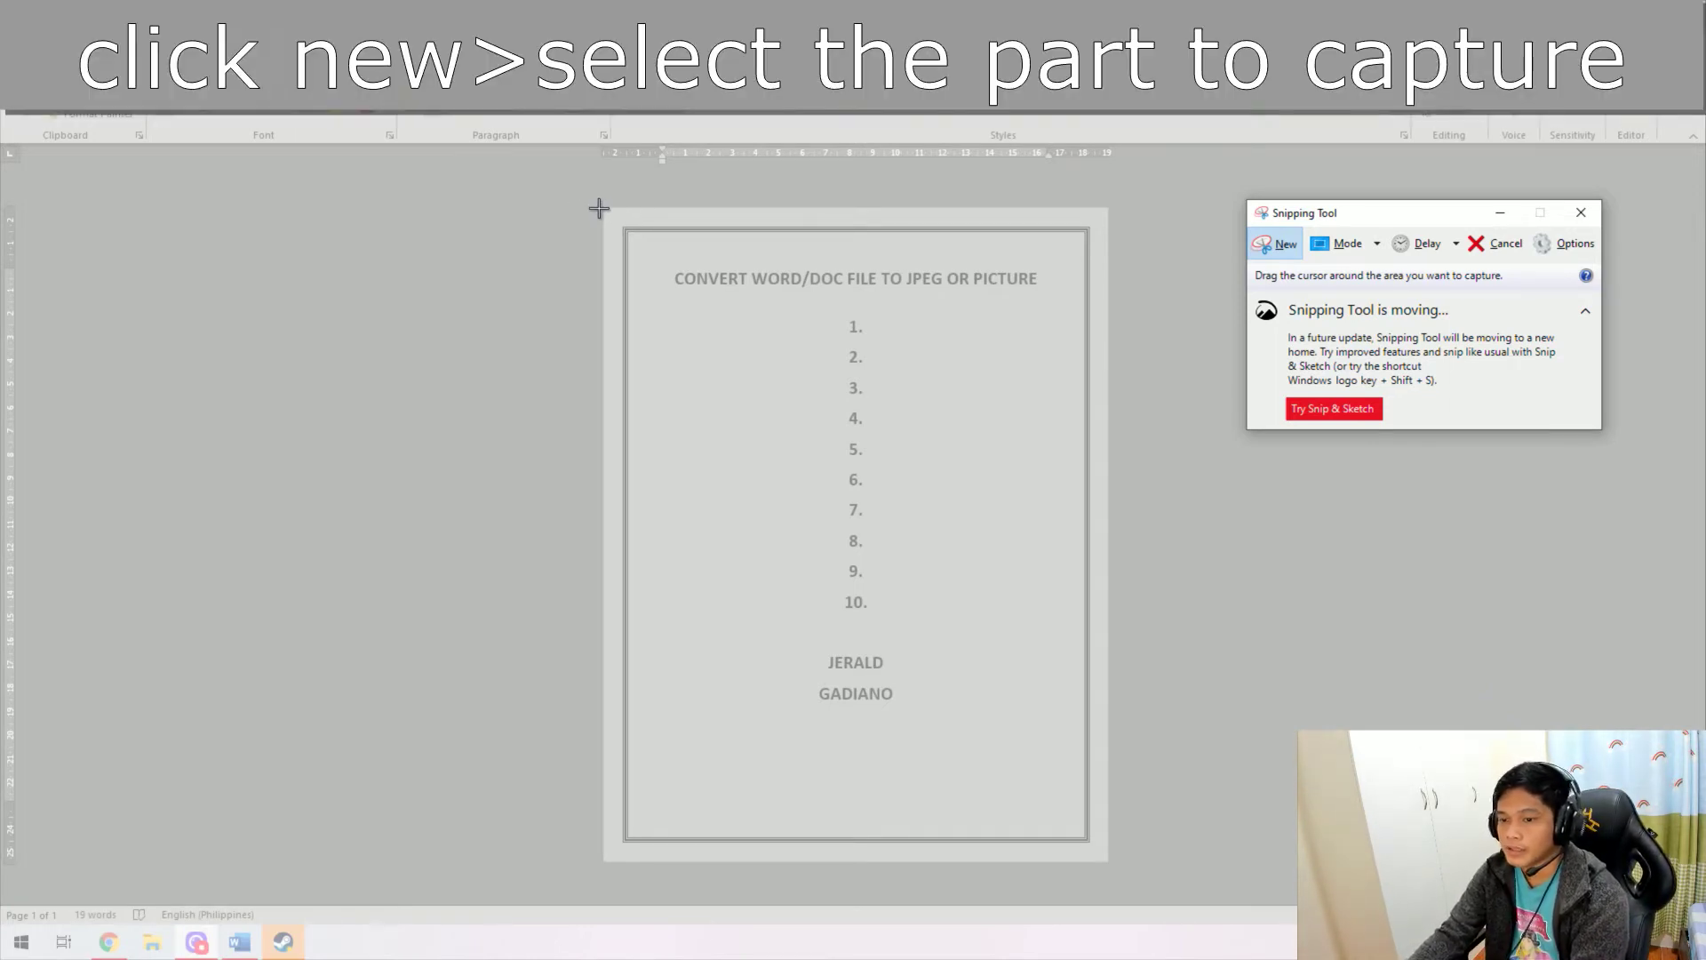
- Snip a rectangle from the Word page's top-left to bottom-right corner
drag(600, 201, 1111, 862)
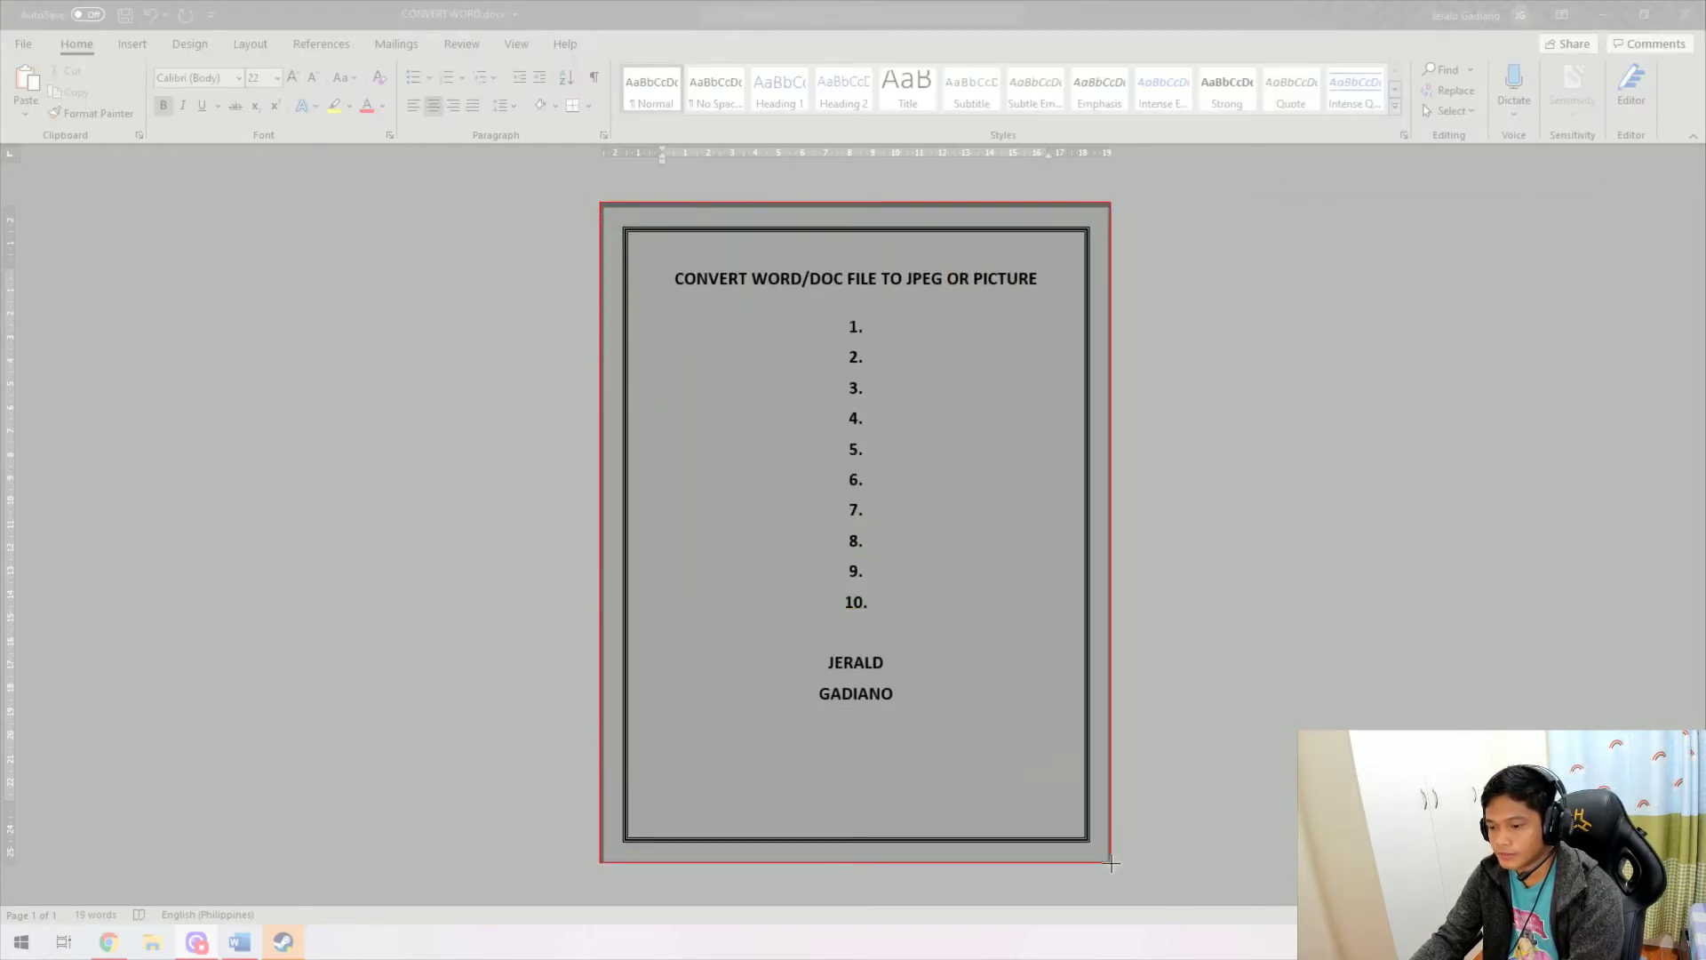
drag(1111, 862, 1111, 866)
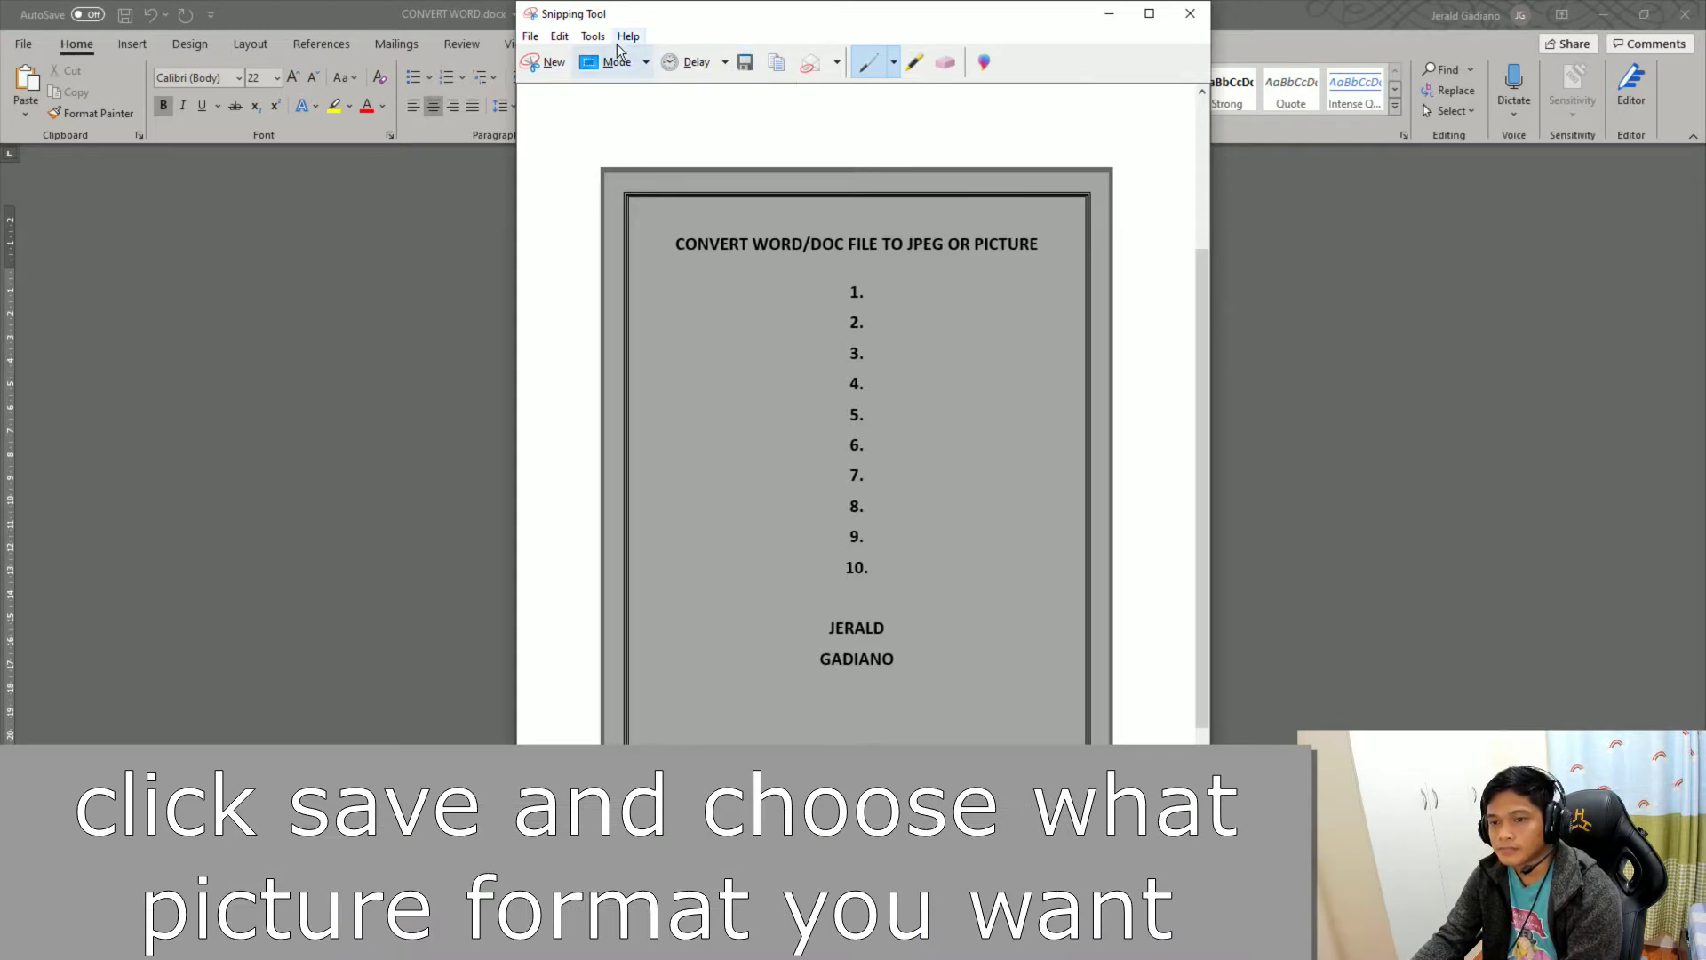
click(529, 38)
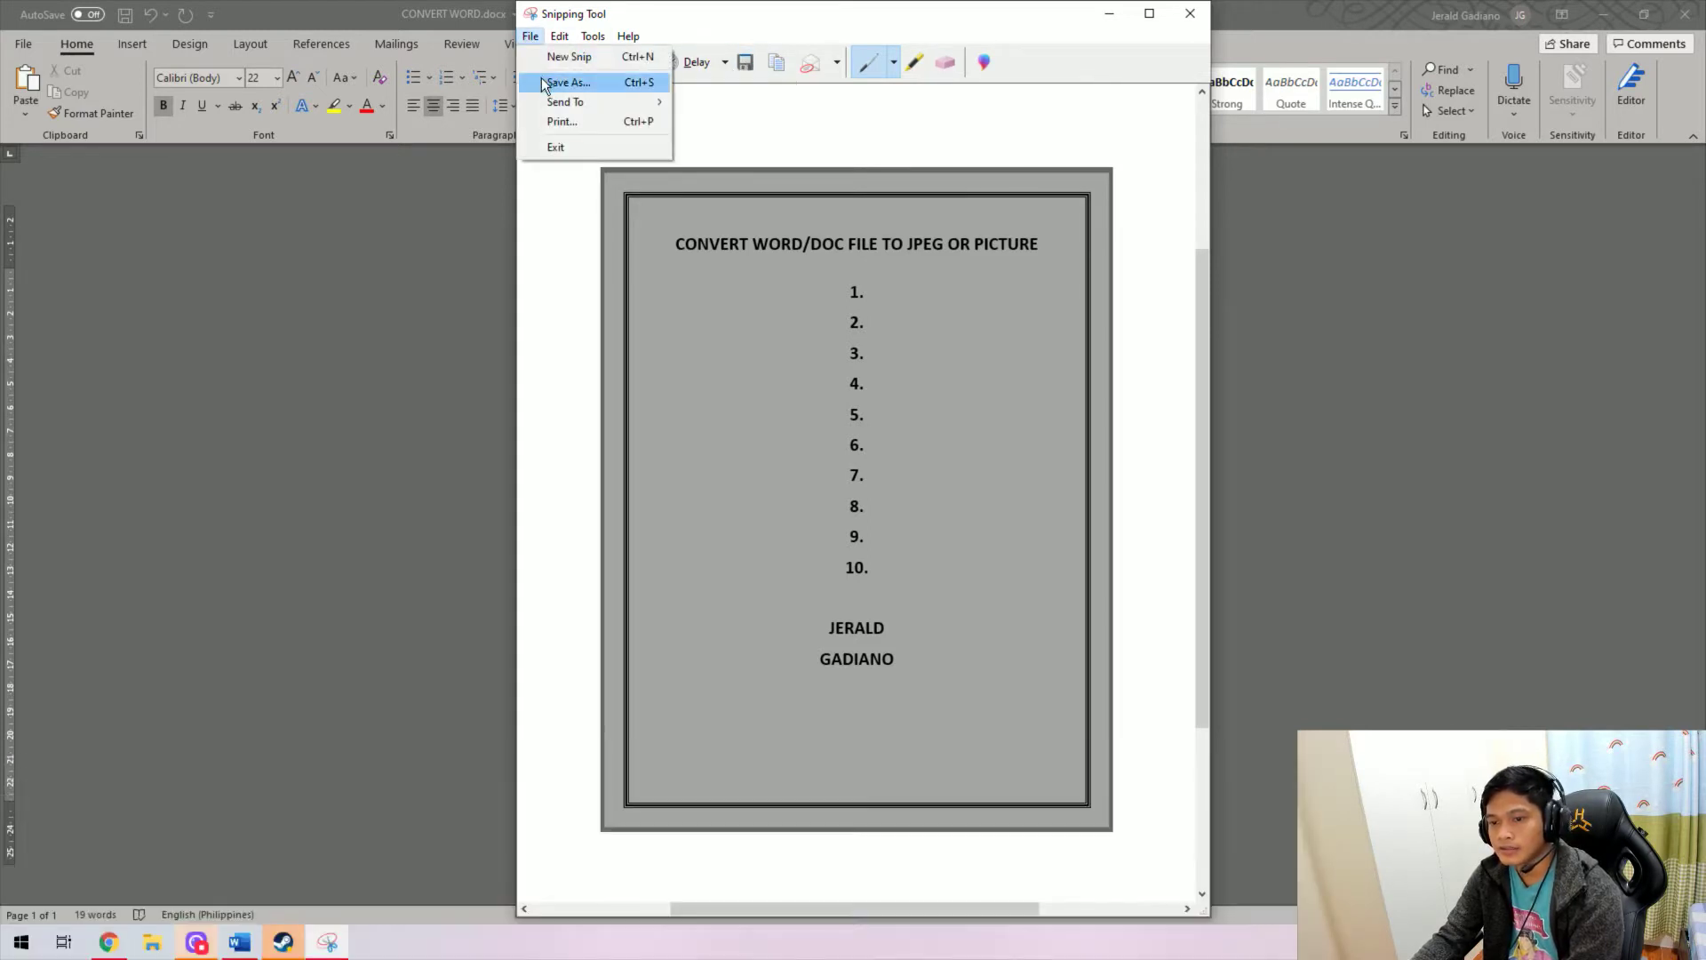
- Save the snip as a JPEG file named Capture.JPG in Pictures
click(568, 83)
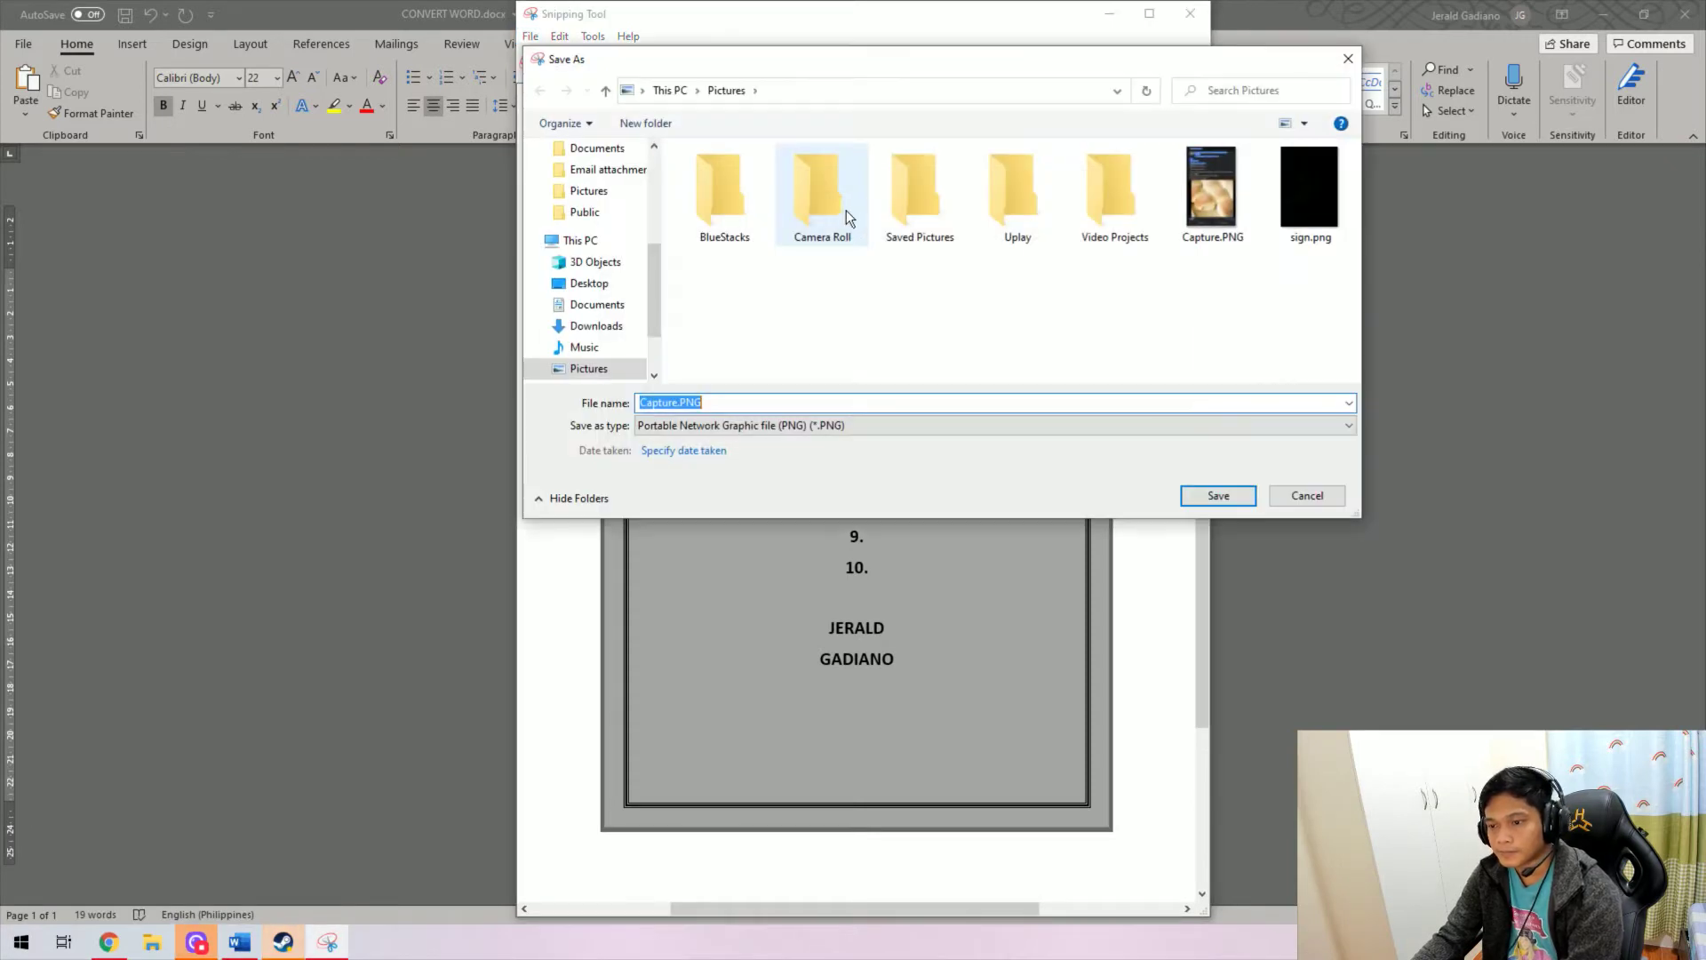
click(828, 425)
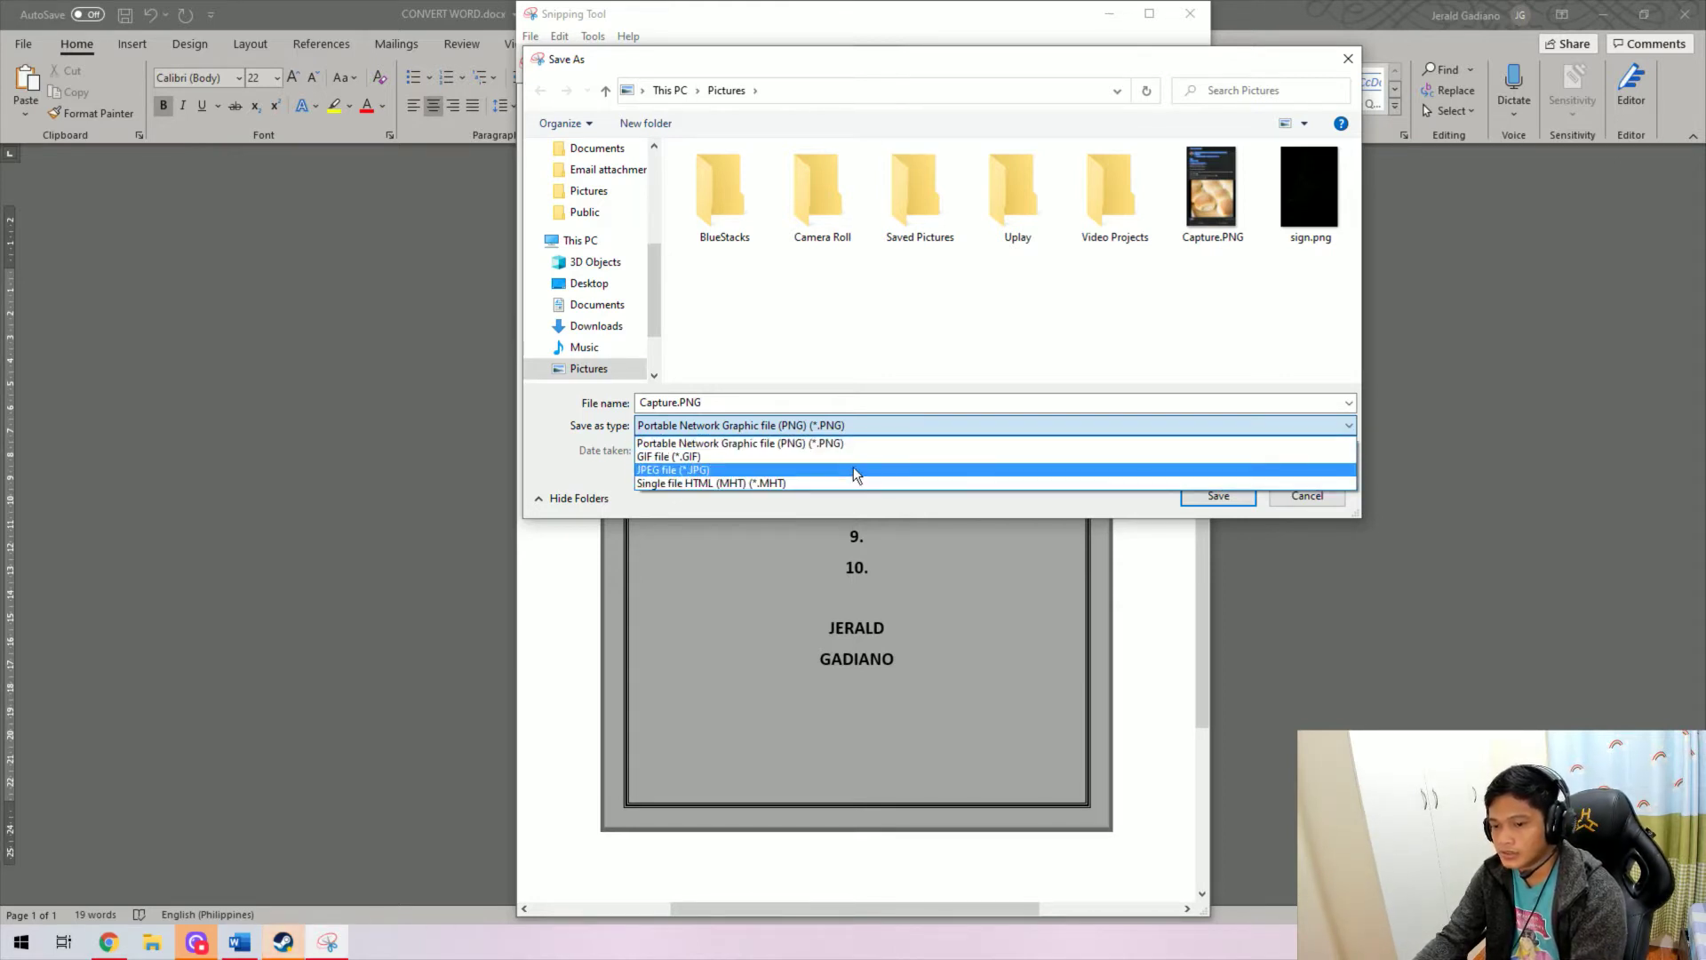
click(853, 467)
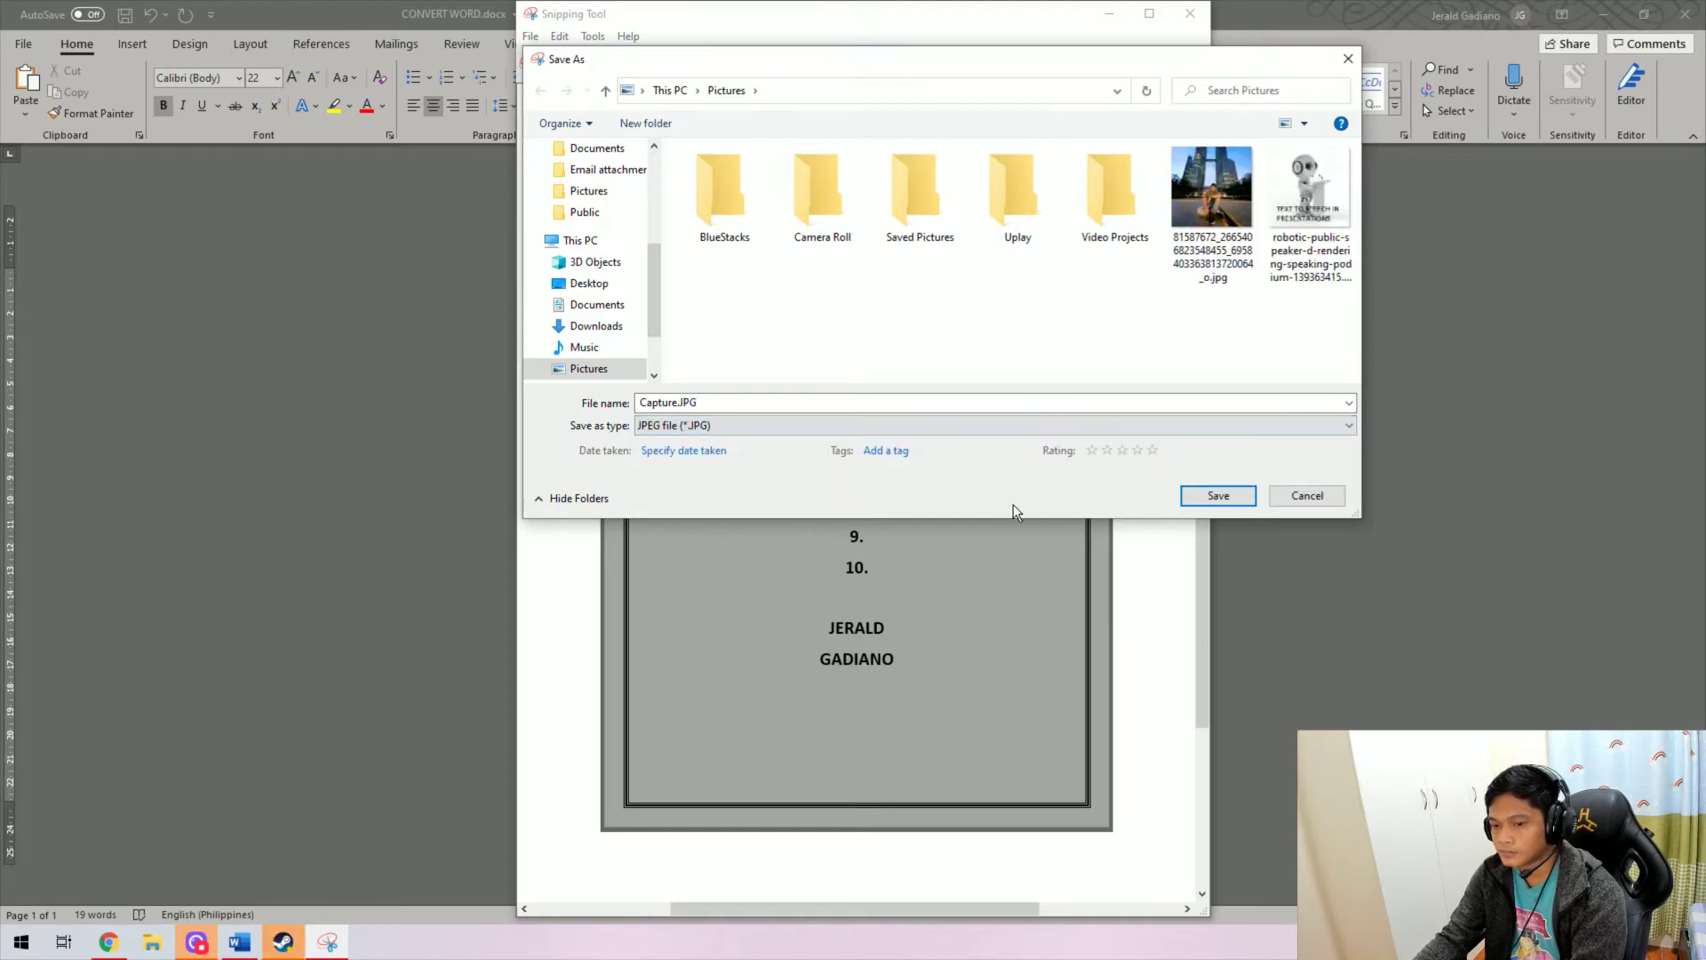
click(1242, 500)
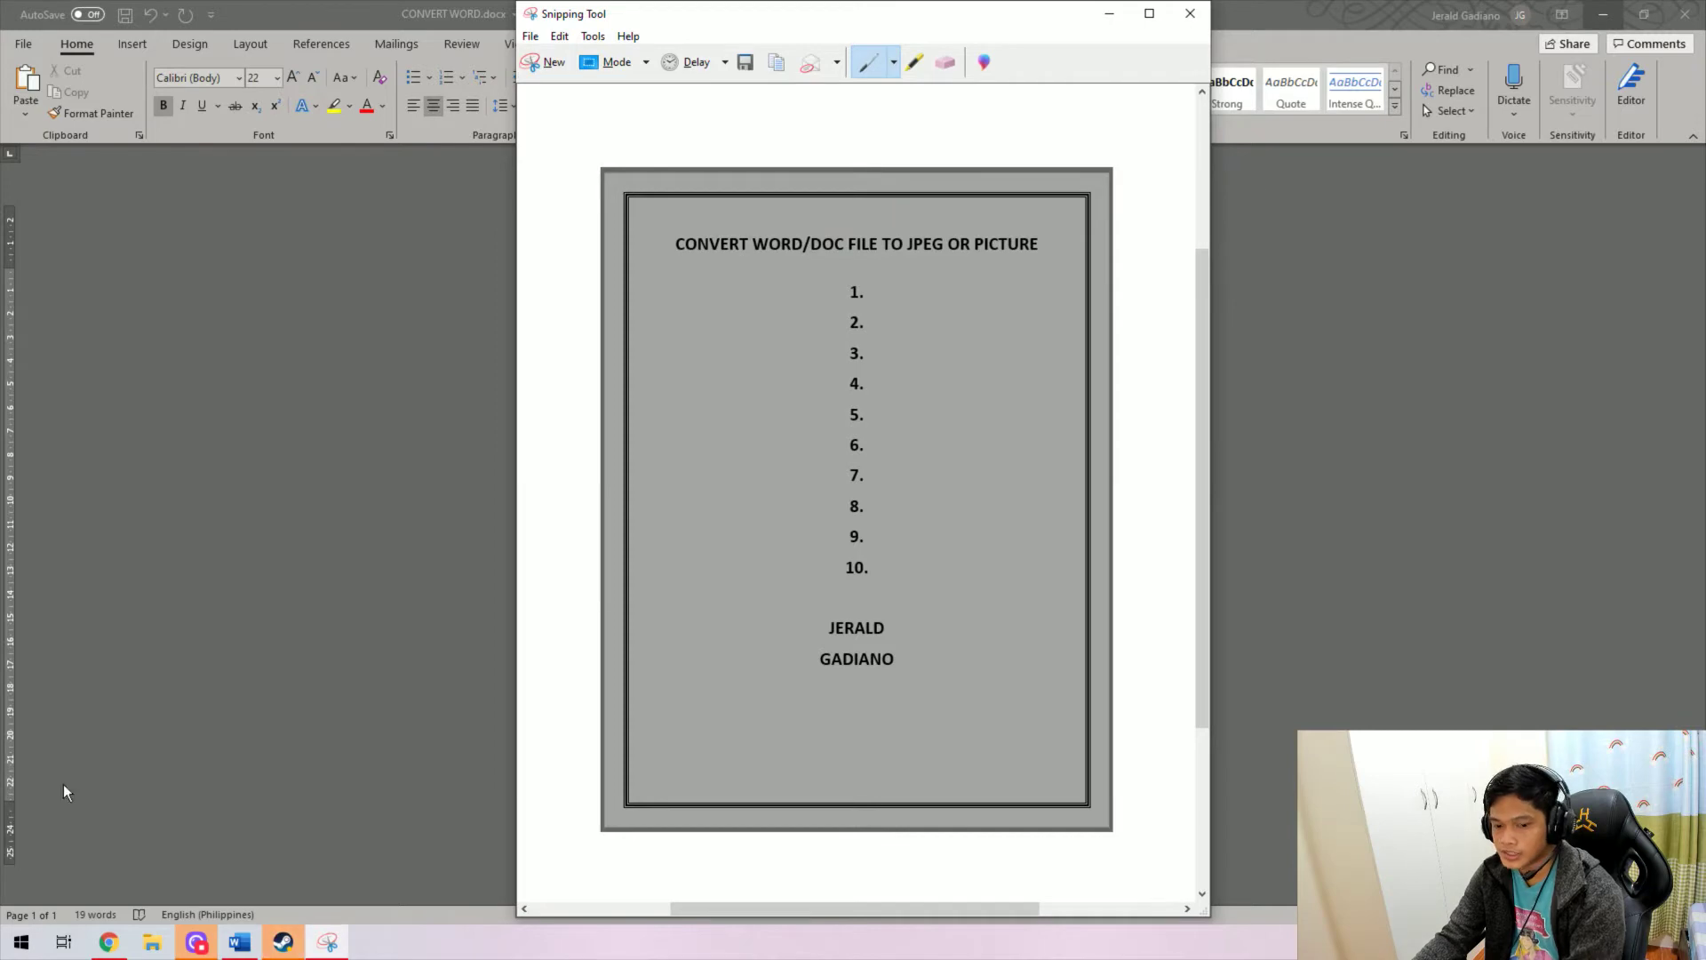
- Open Capture.JPG from Pictures in File Explorer to check it, then close the viewer
click(152, 942)
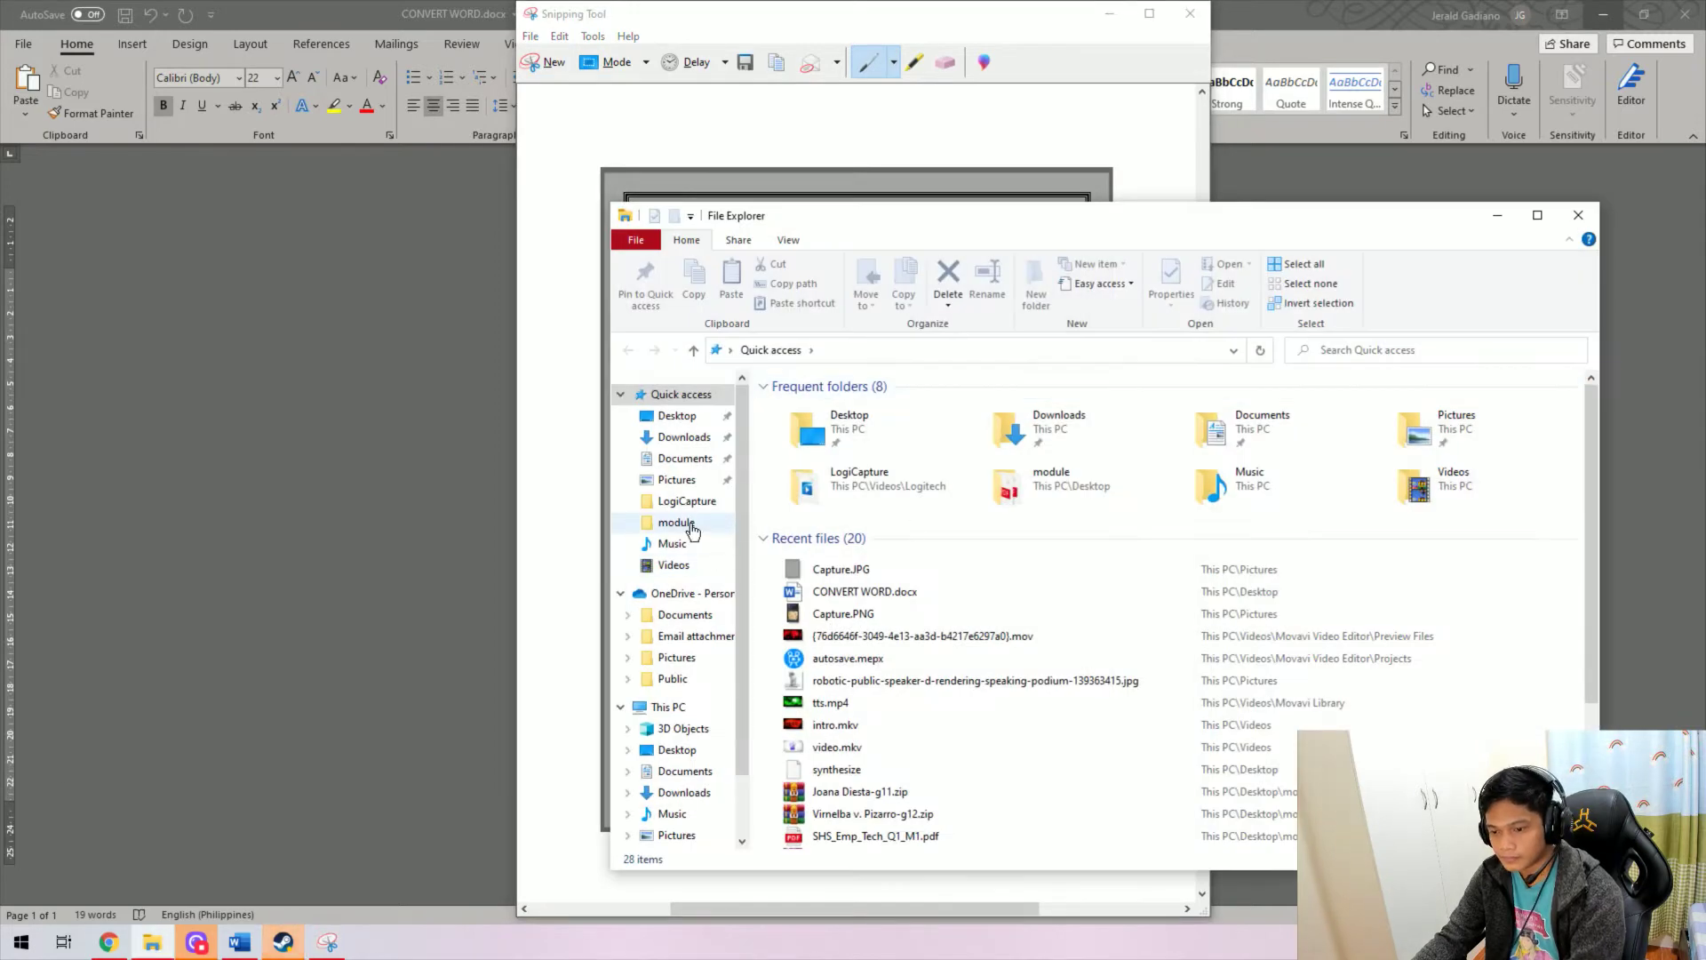
click(689, 480)
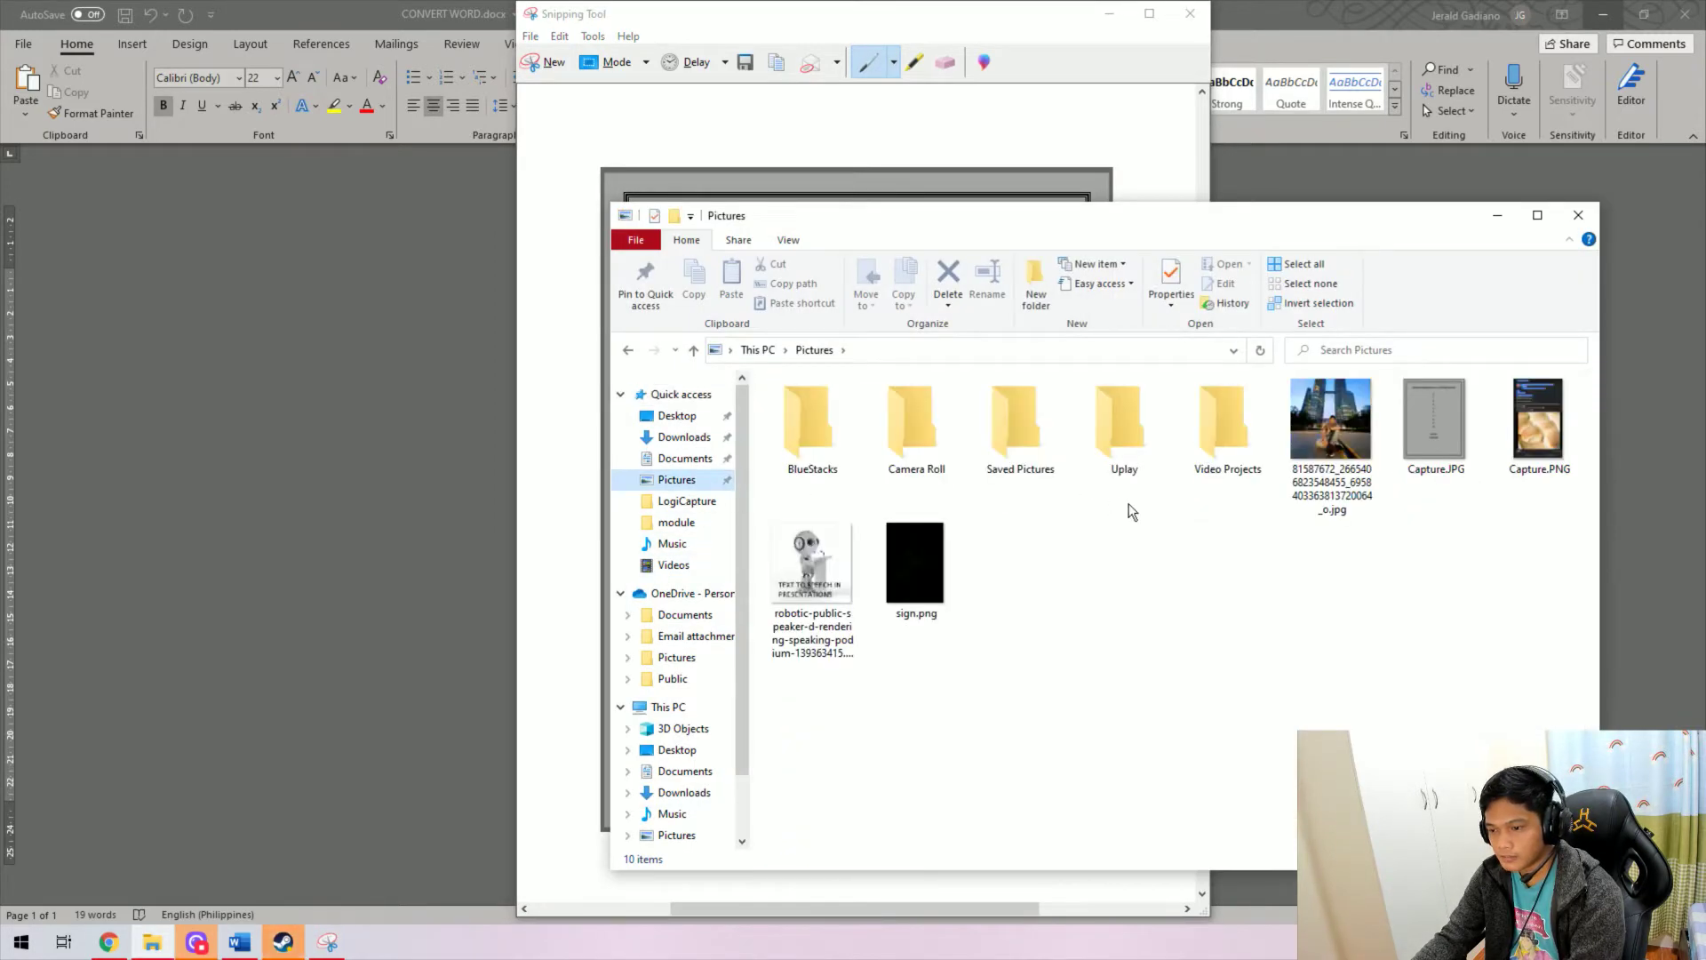
double_click(1436, 451)
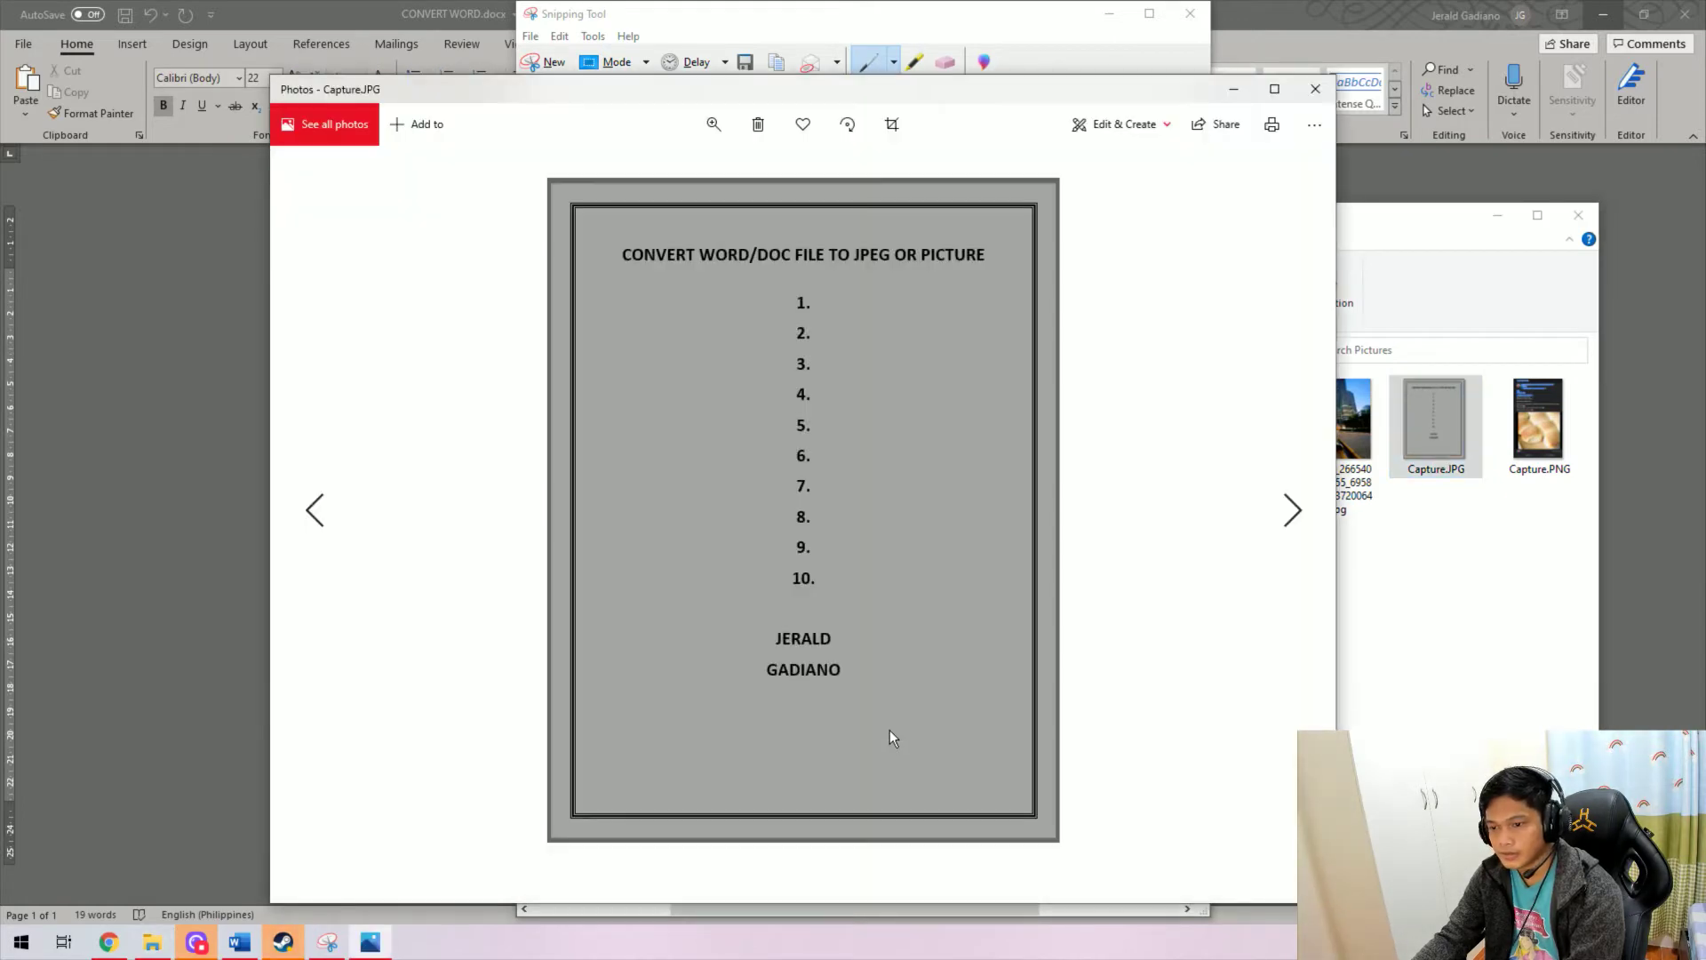
click(1315, 90)
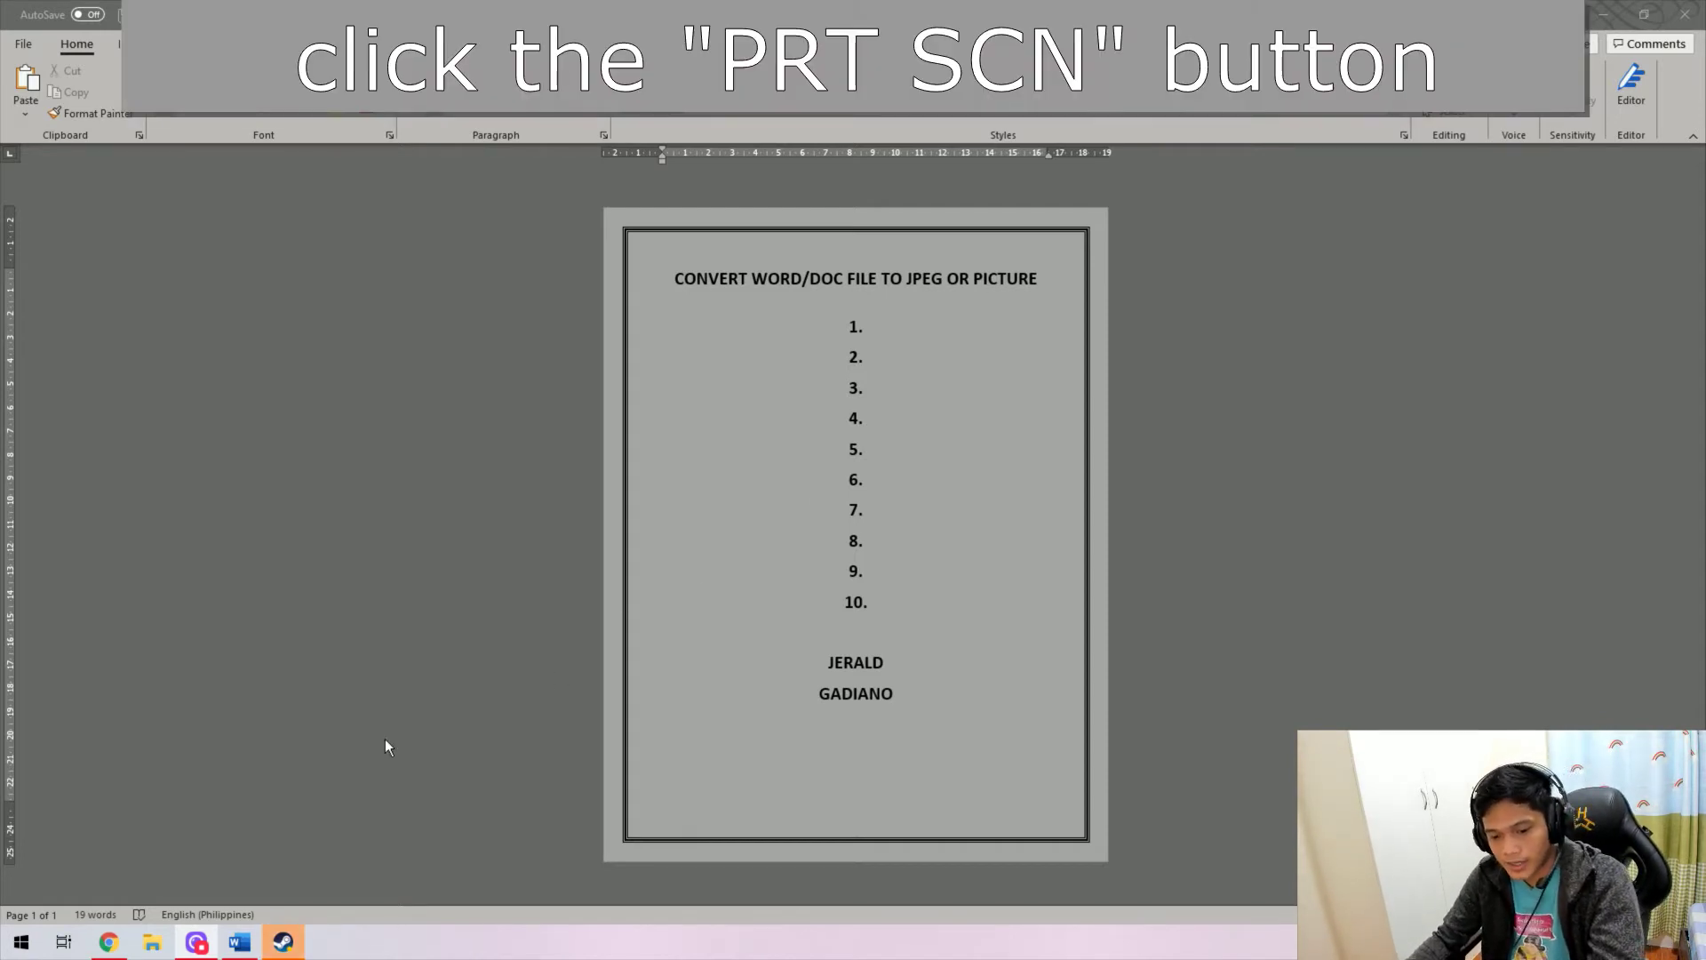
- Search the Start menu for 'PAINT' and launch Paint
click(21, 943)
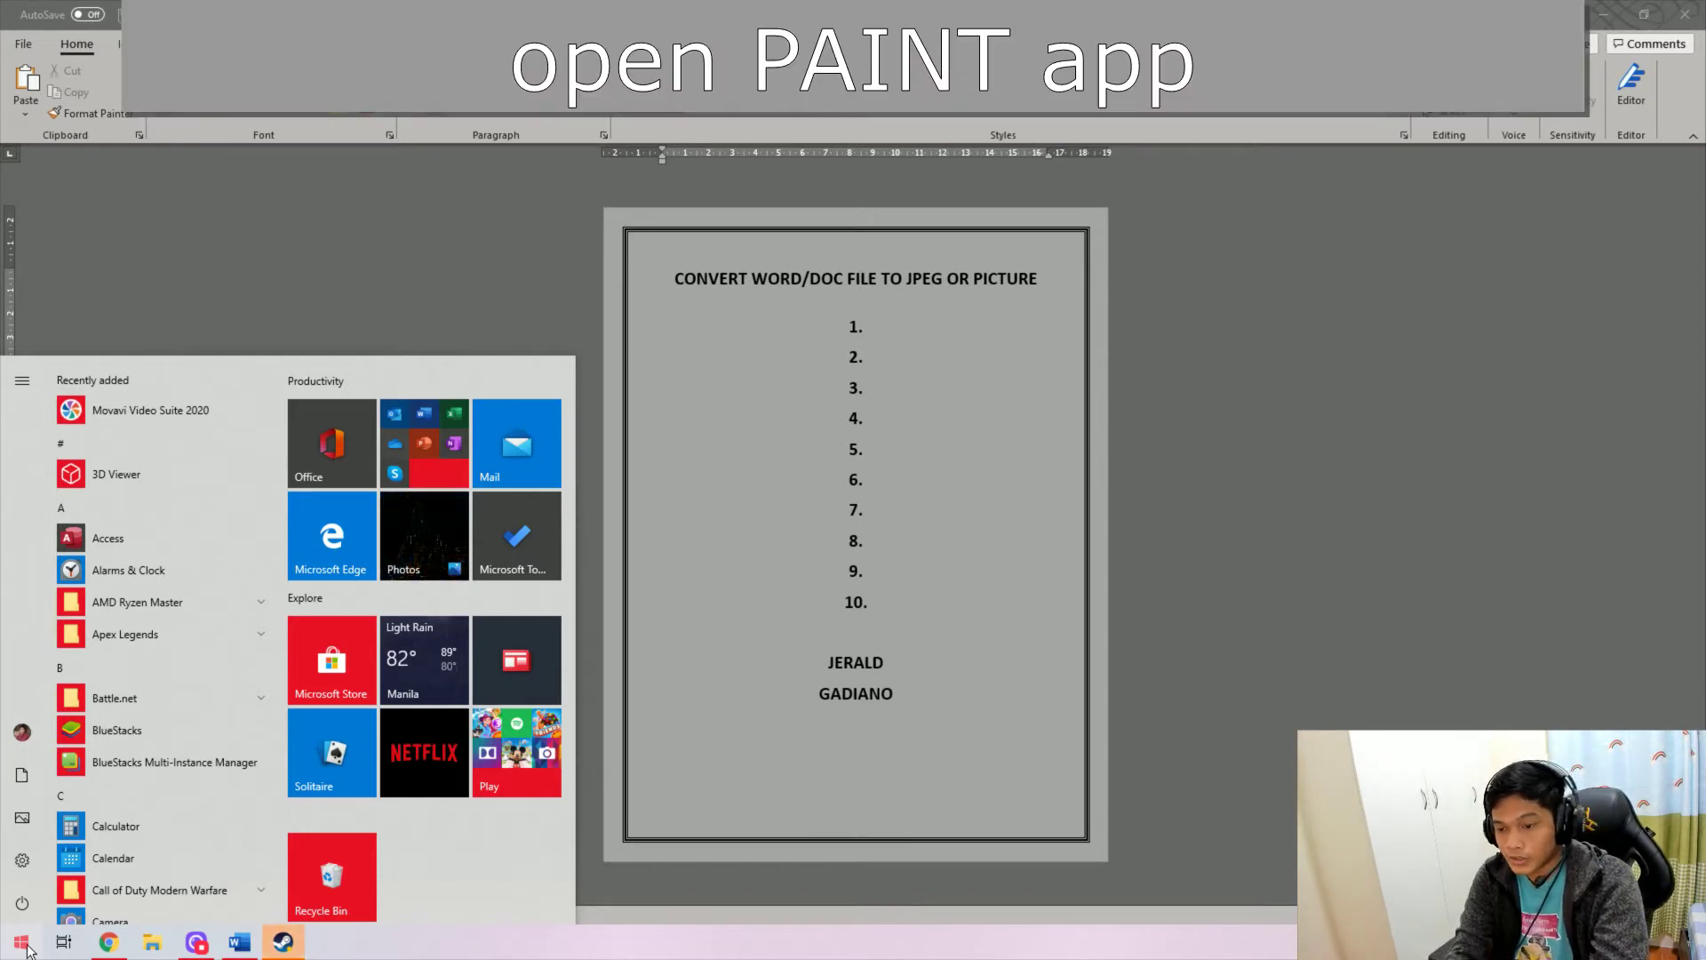
text(PAIN)
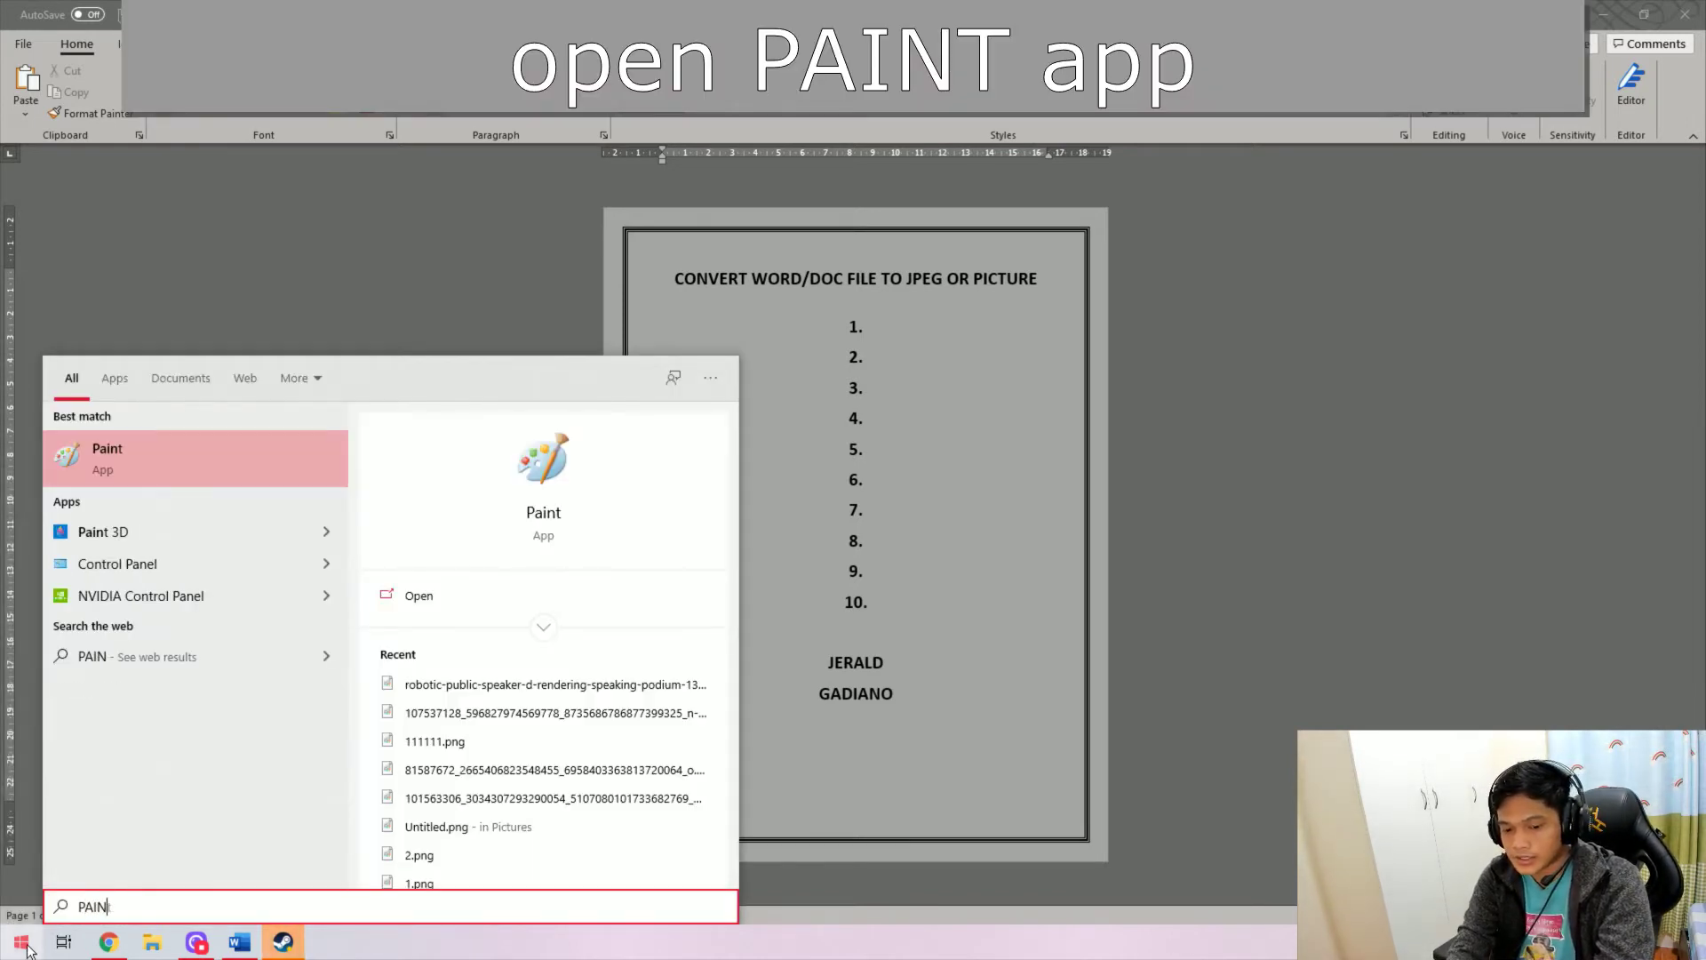
text(T)
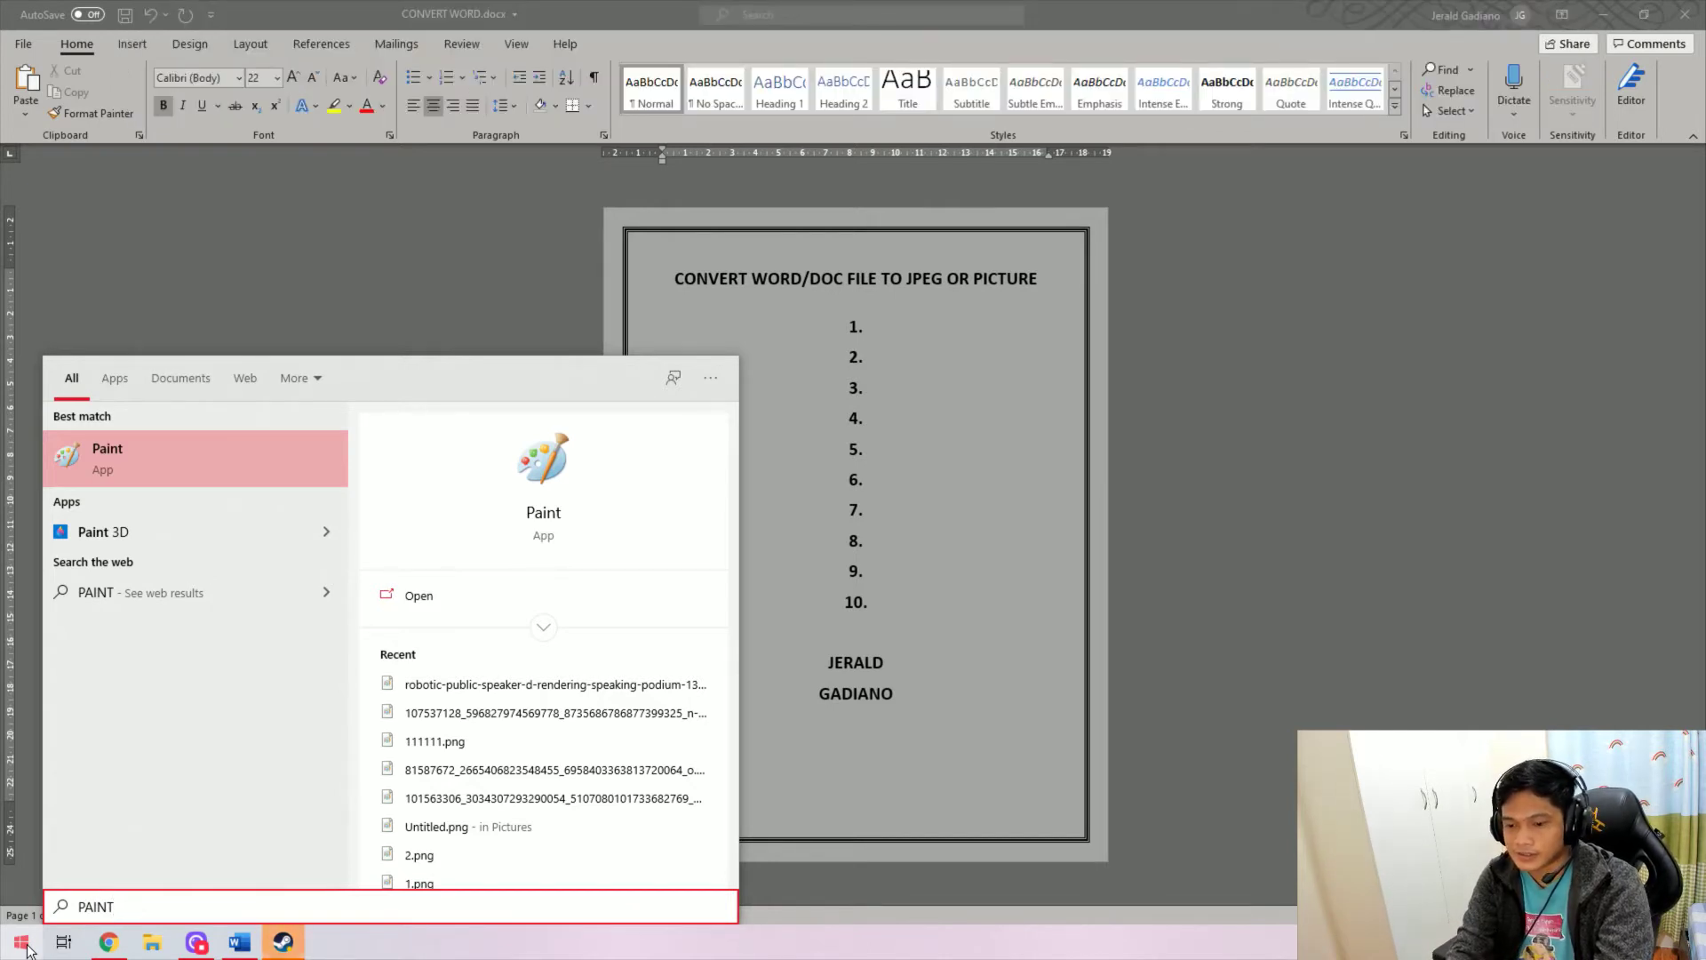
key(Return)
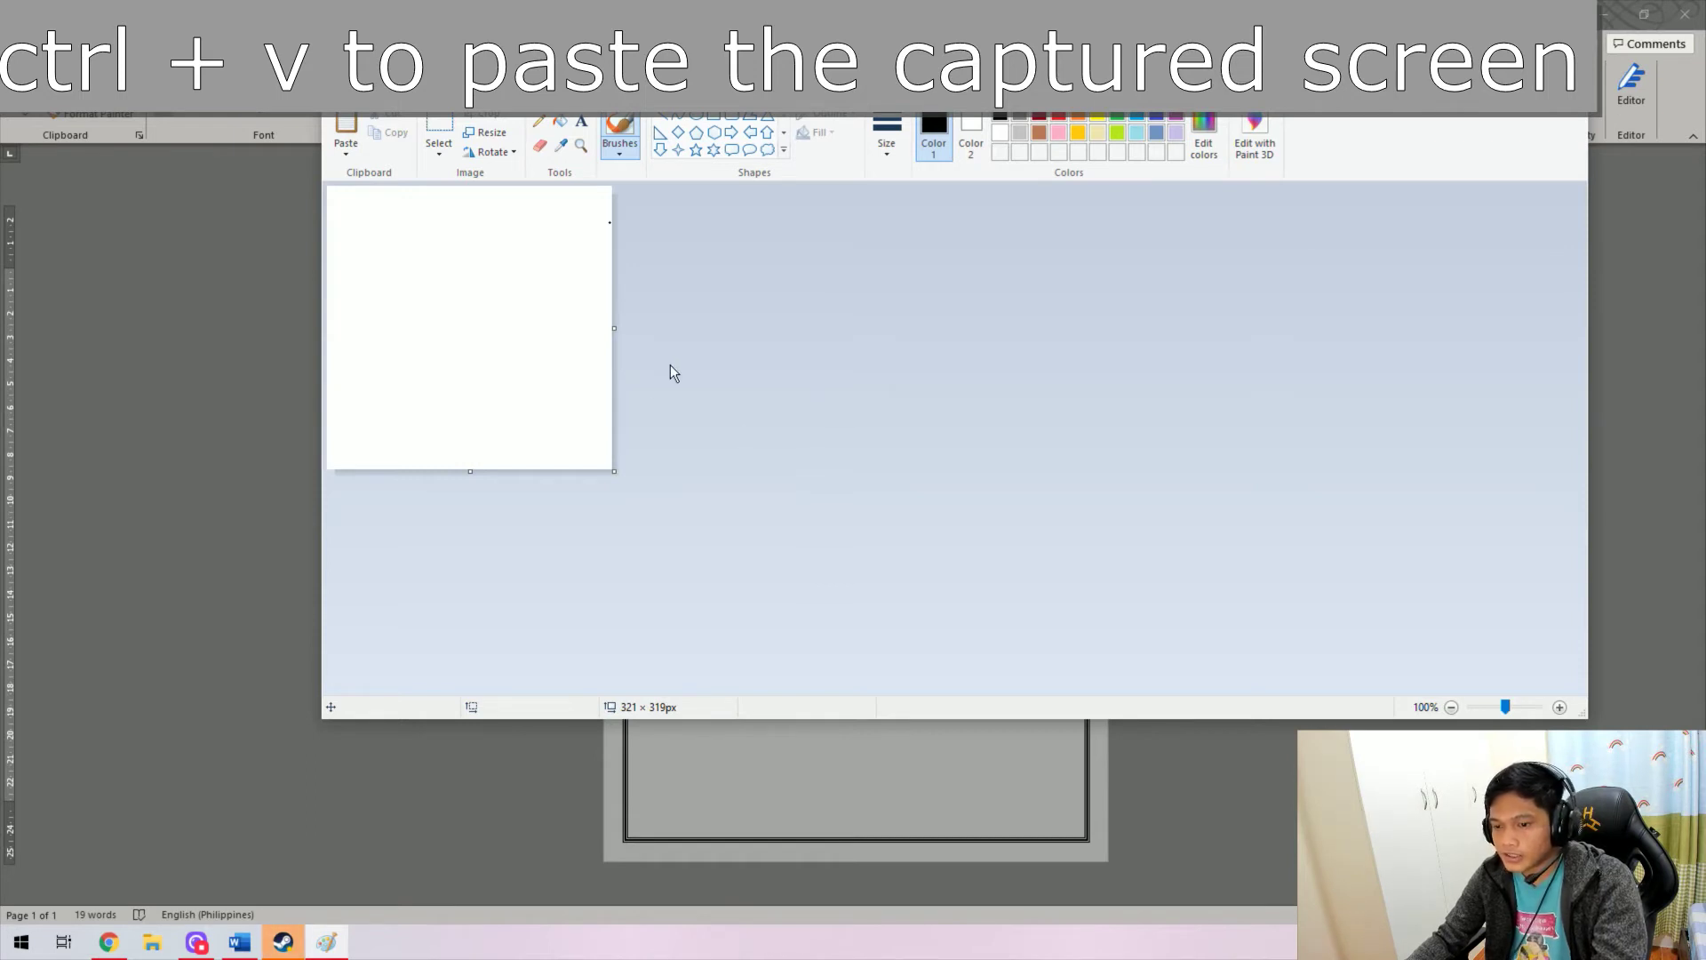
- Paste the screen capture into Paint, then select and re-paste just the Word page
key(ctrl+v)
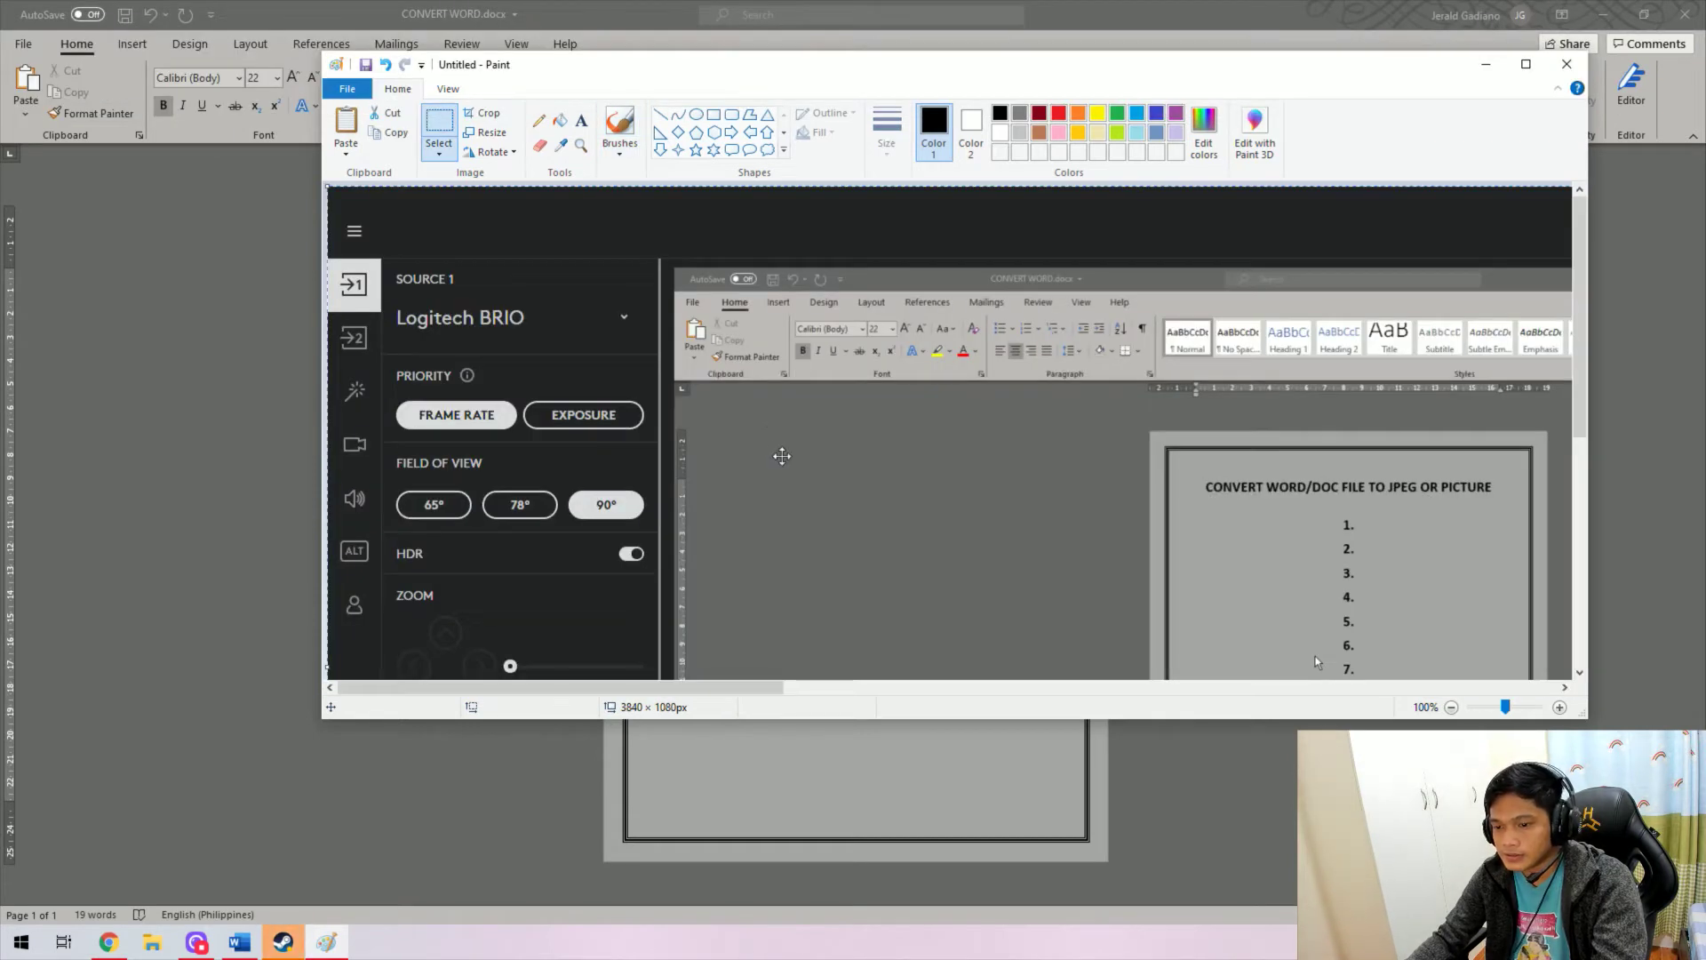
ctrl+scroll(783, 452, down, 2)
ctrl+scroll(782, 454, up, 1)
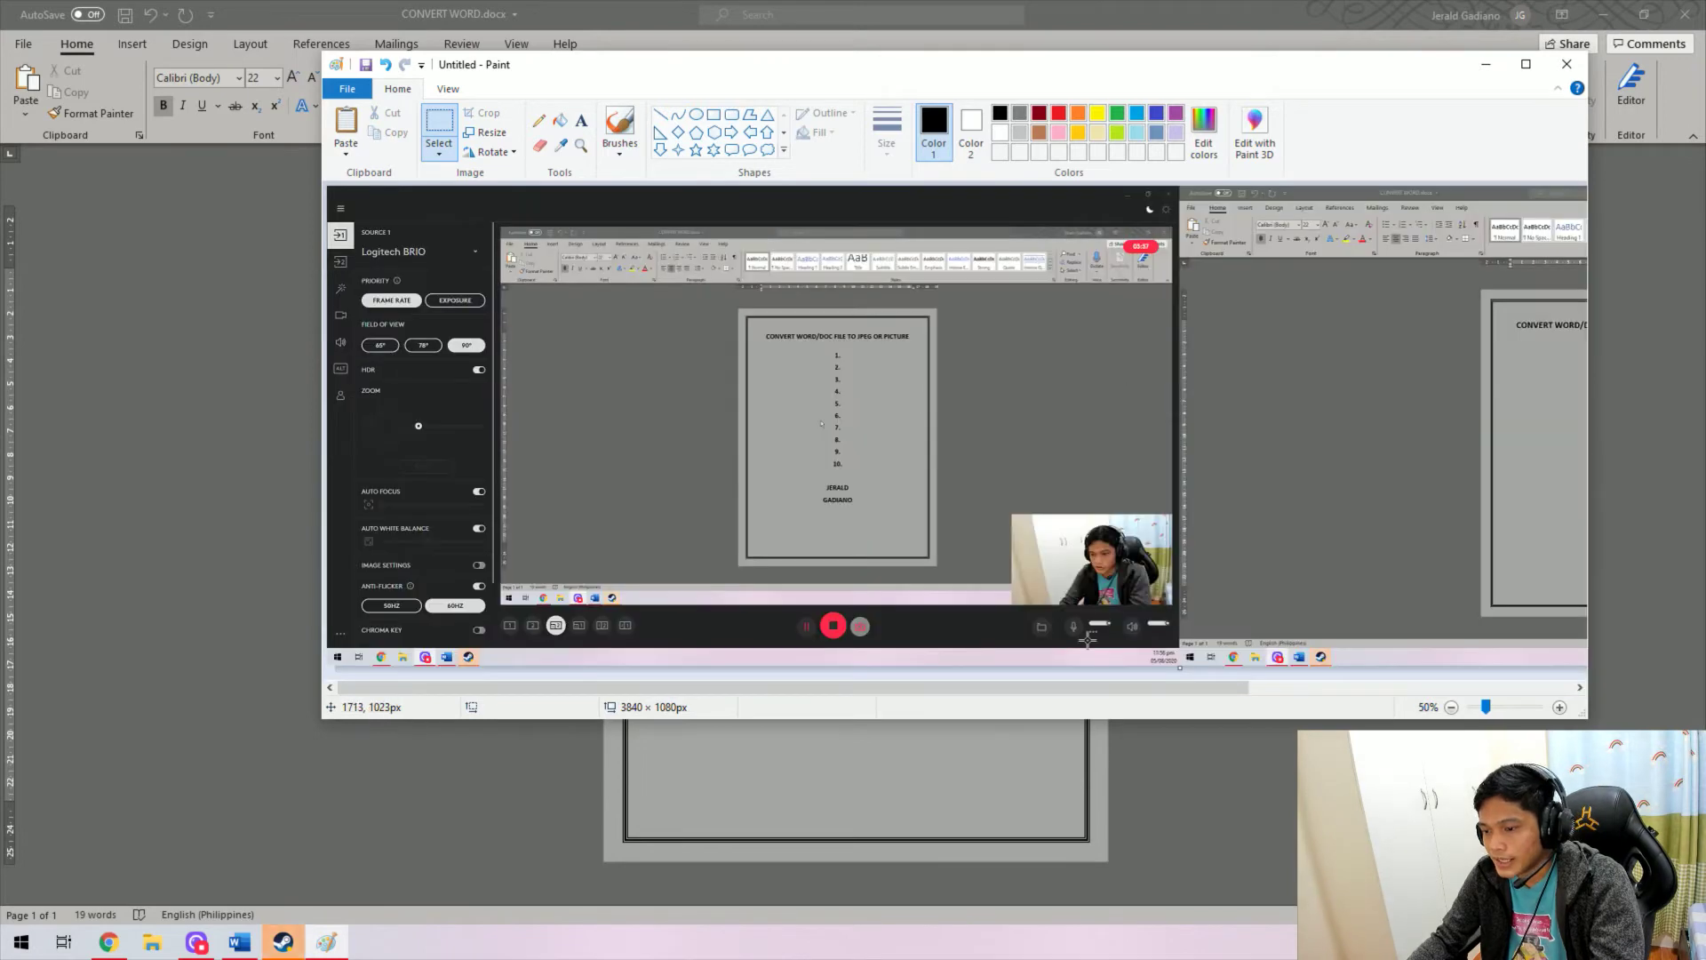
drag(1104, 693, 1433, 694)
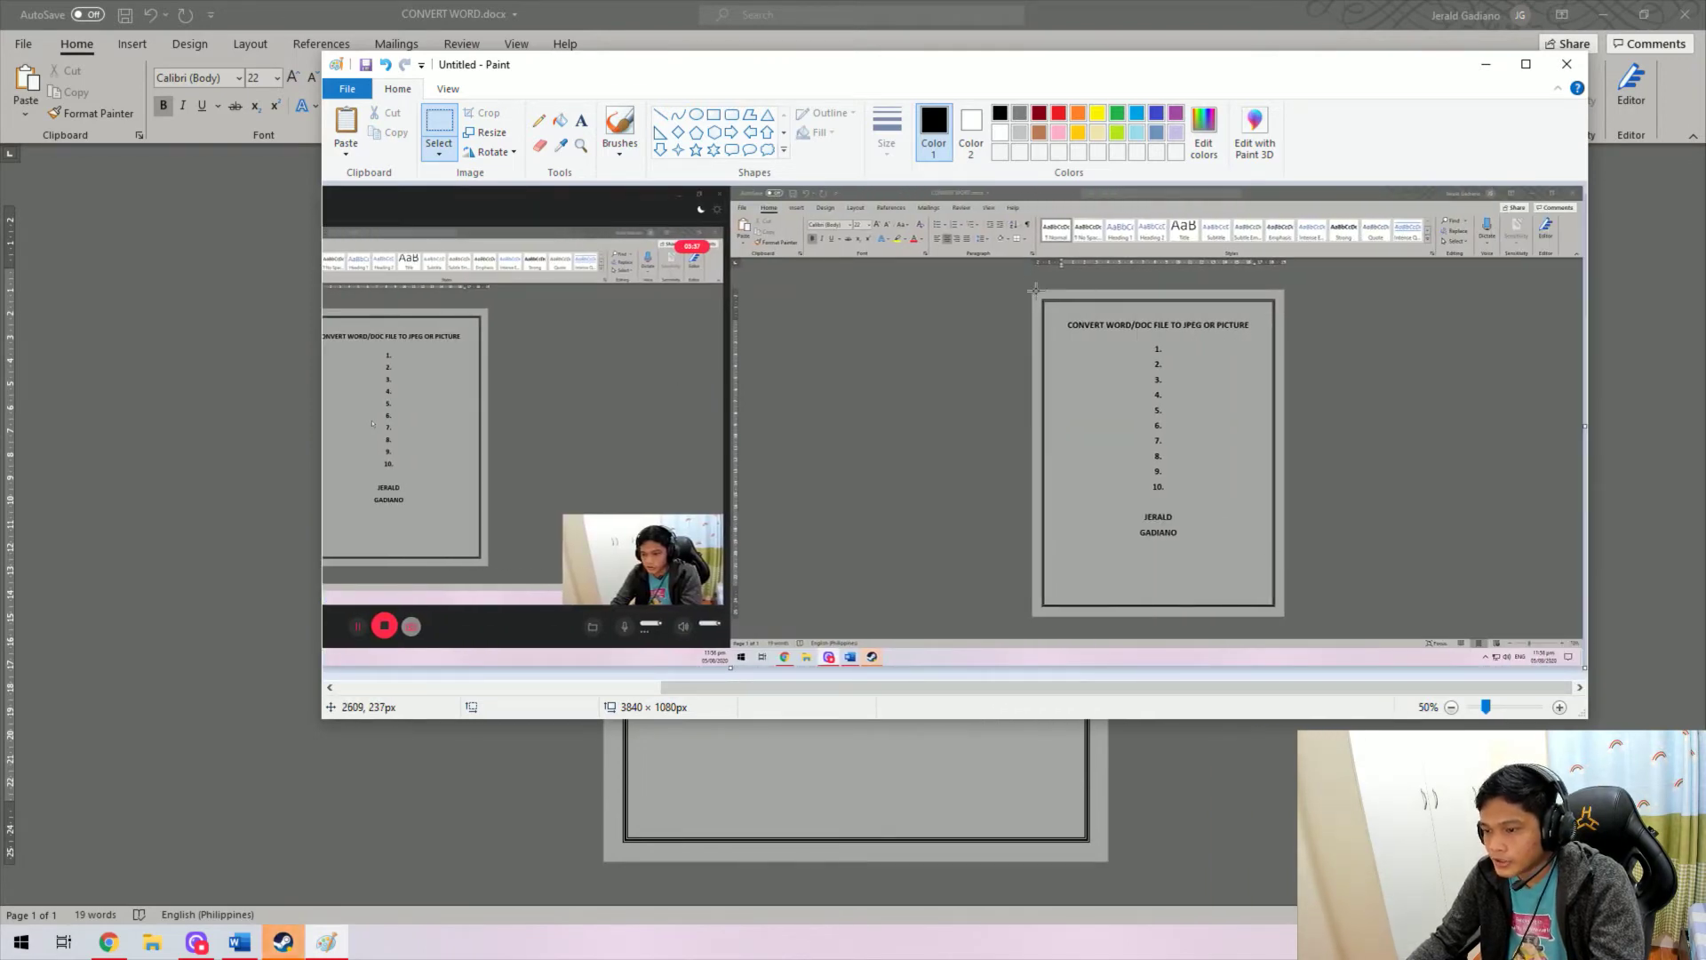
drag(1035, 290, 1103, 349)
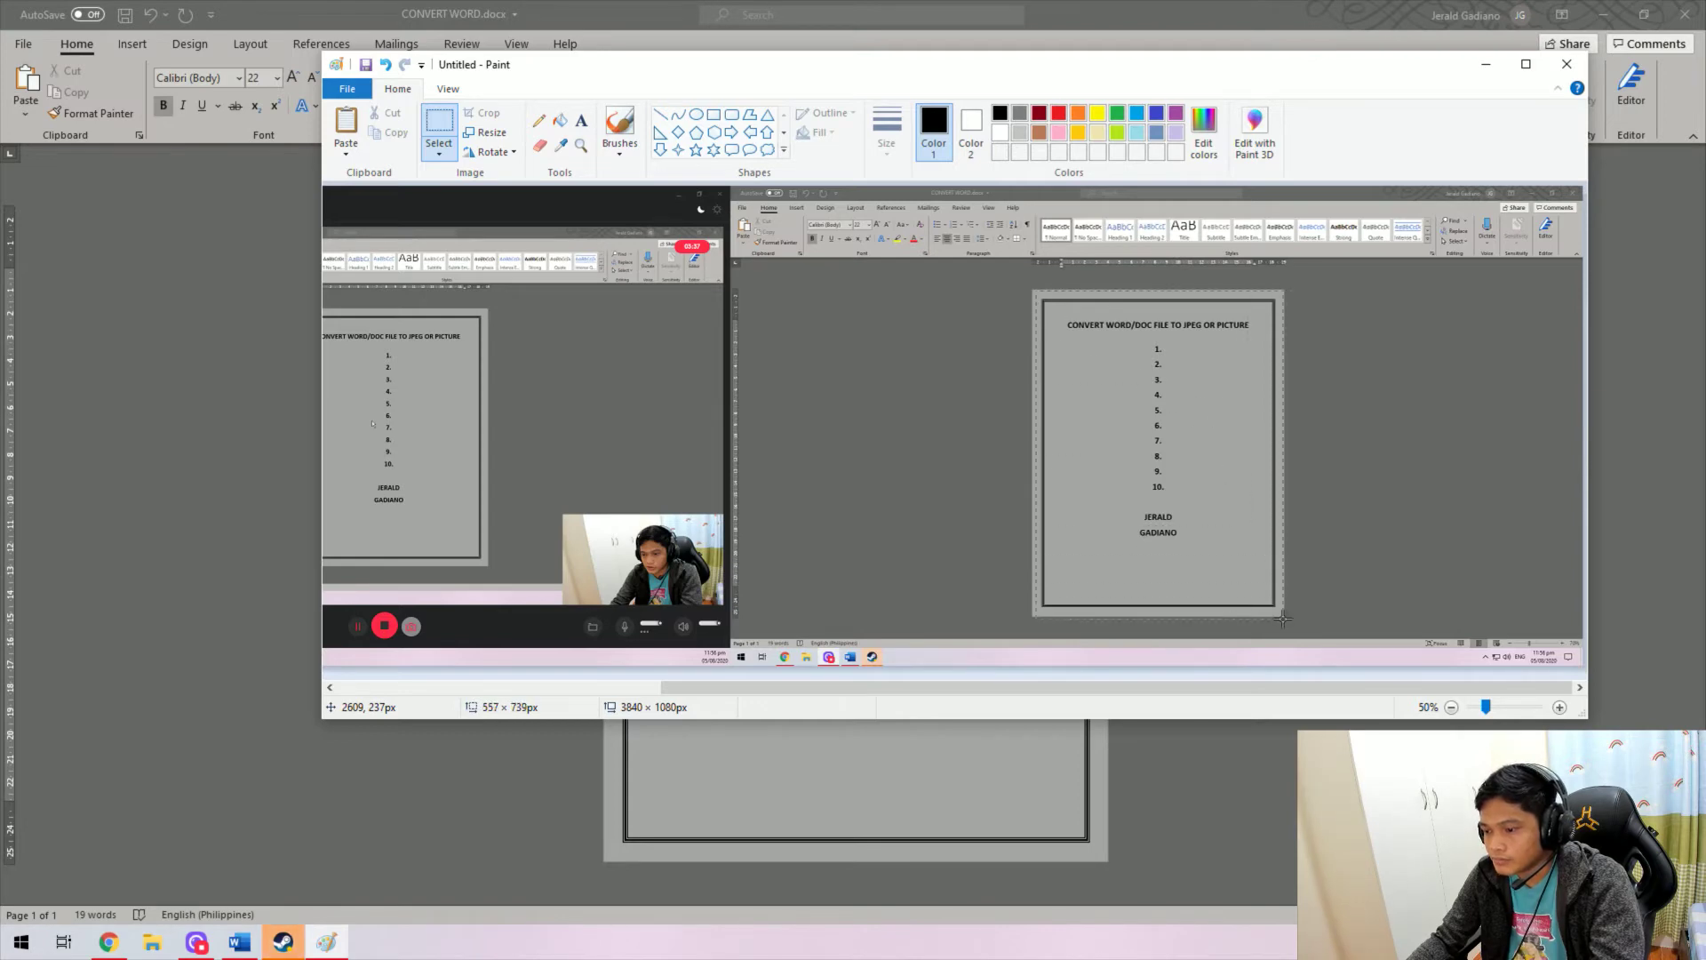
drag(1283, 619, 1283, 620)
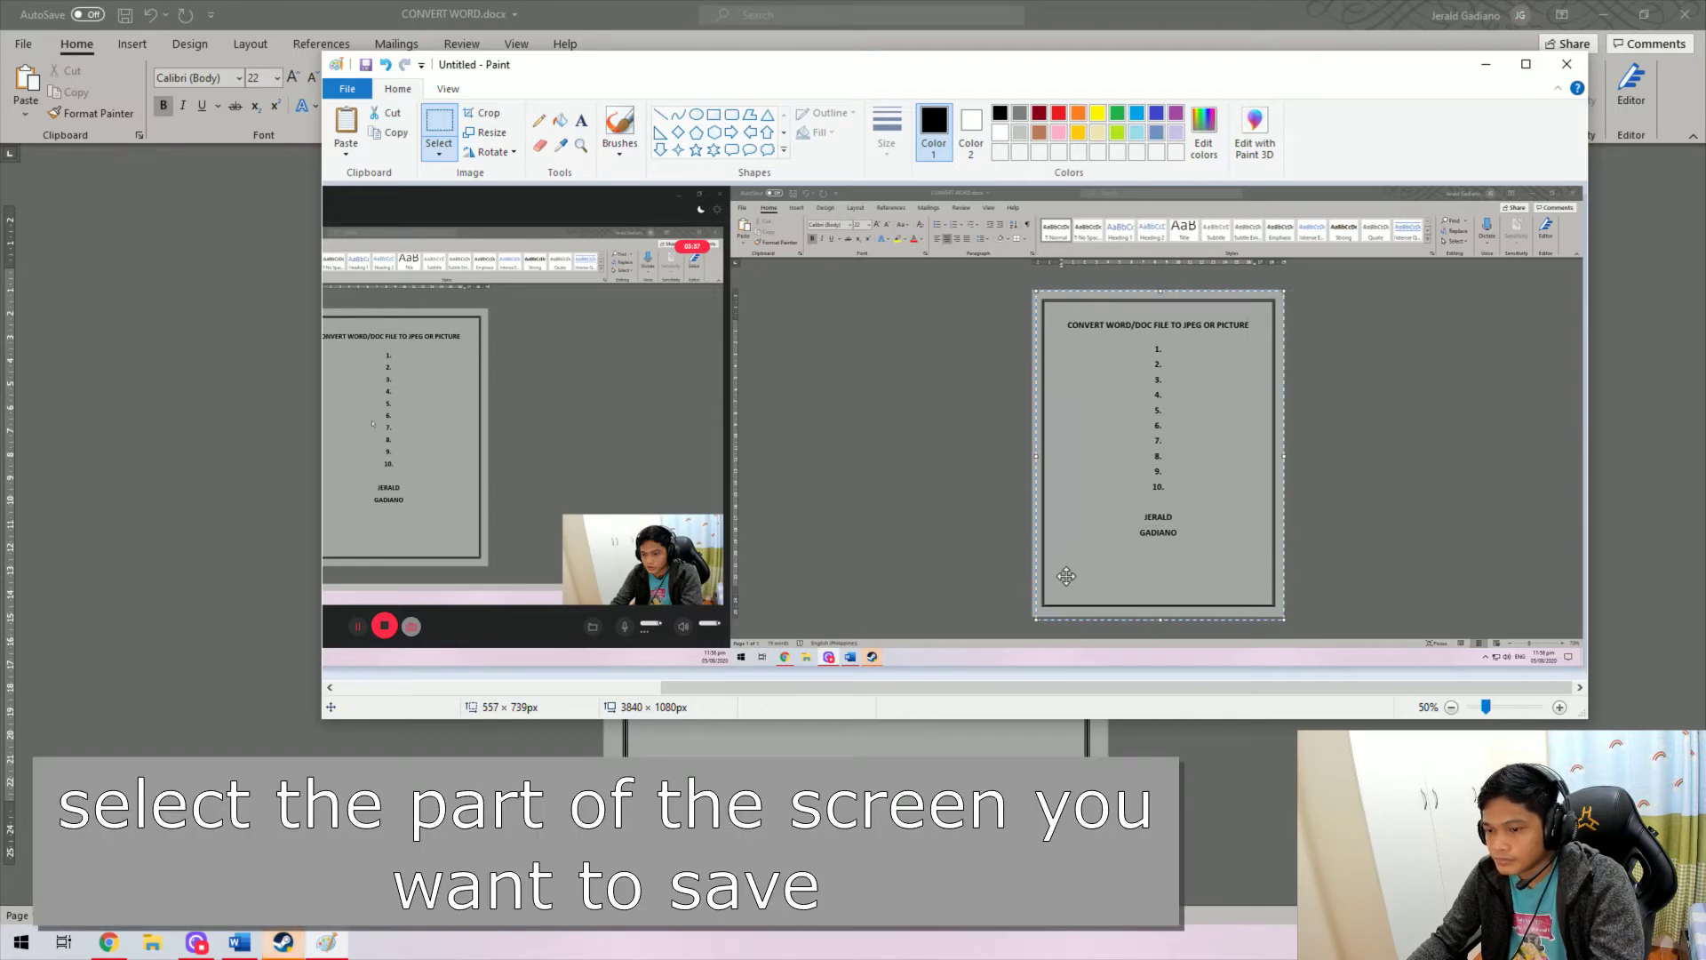
ctrl+scroll(990, 574, down, 2)
key(ctrl+v)
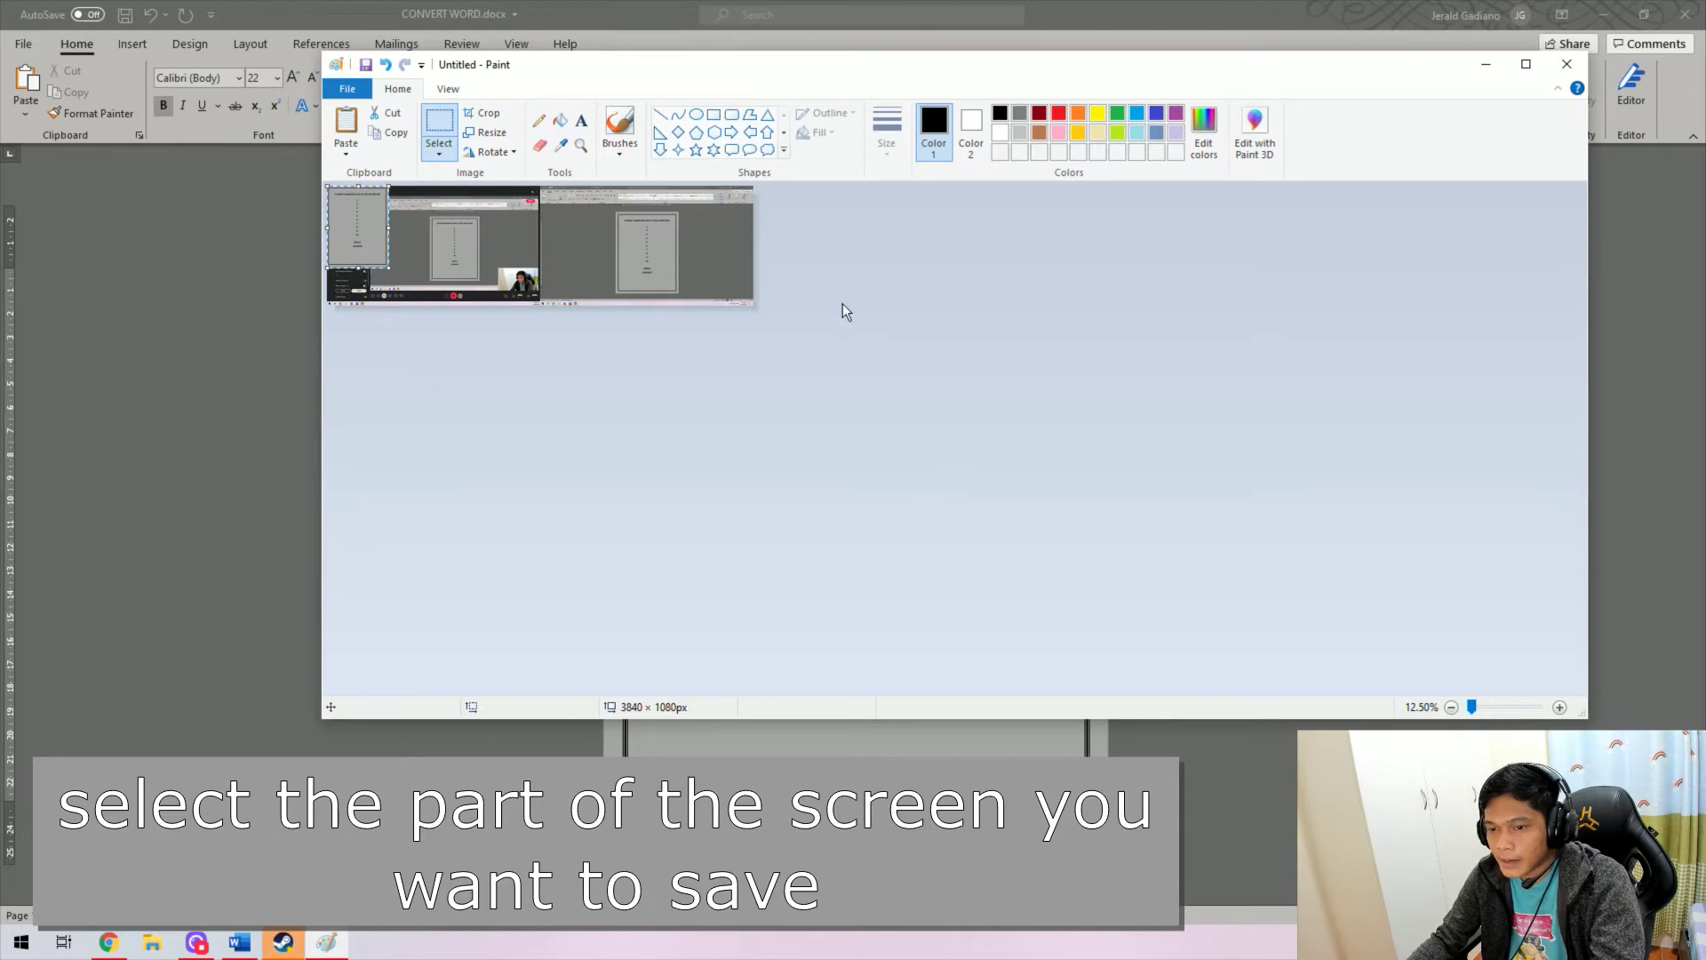
- Crop the canvas edges tightly around the pasted Word page
drag(392, 303, 392, 276)
ctrl+scroll(413, 323, up, 2)
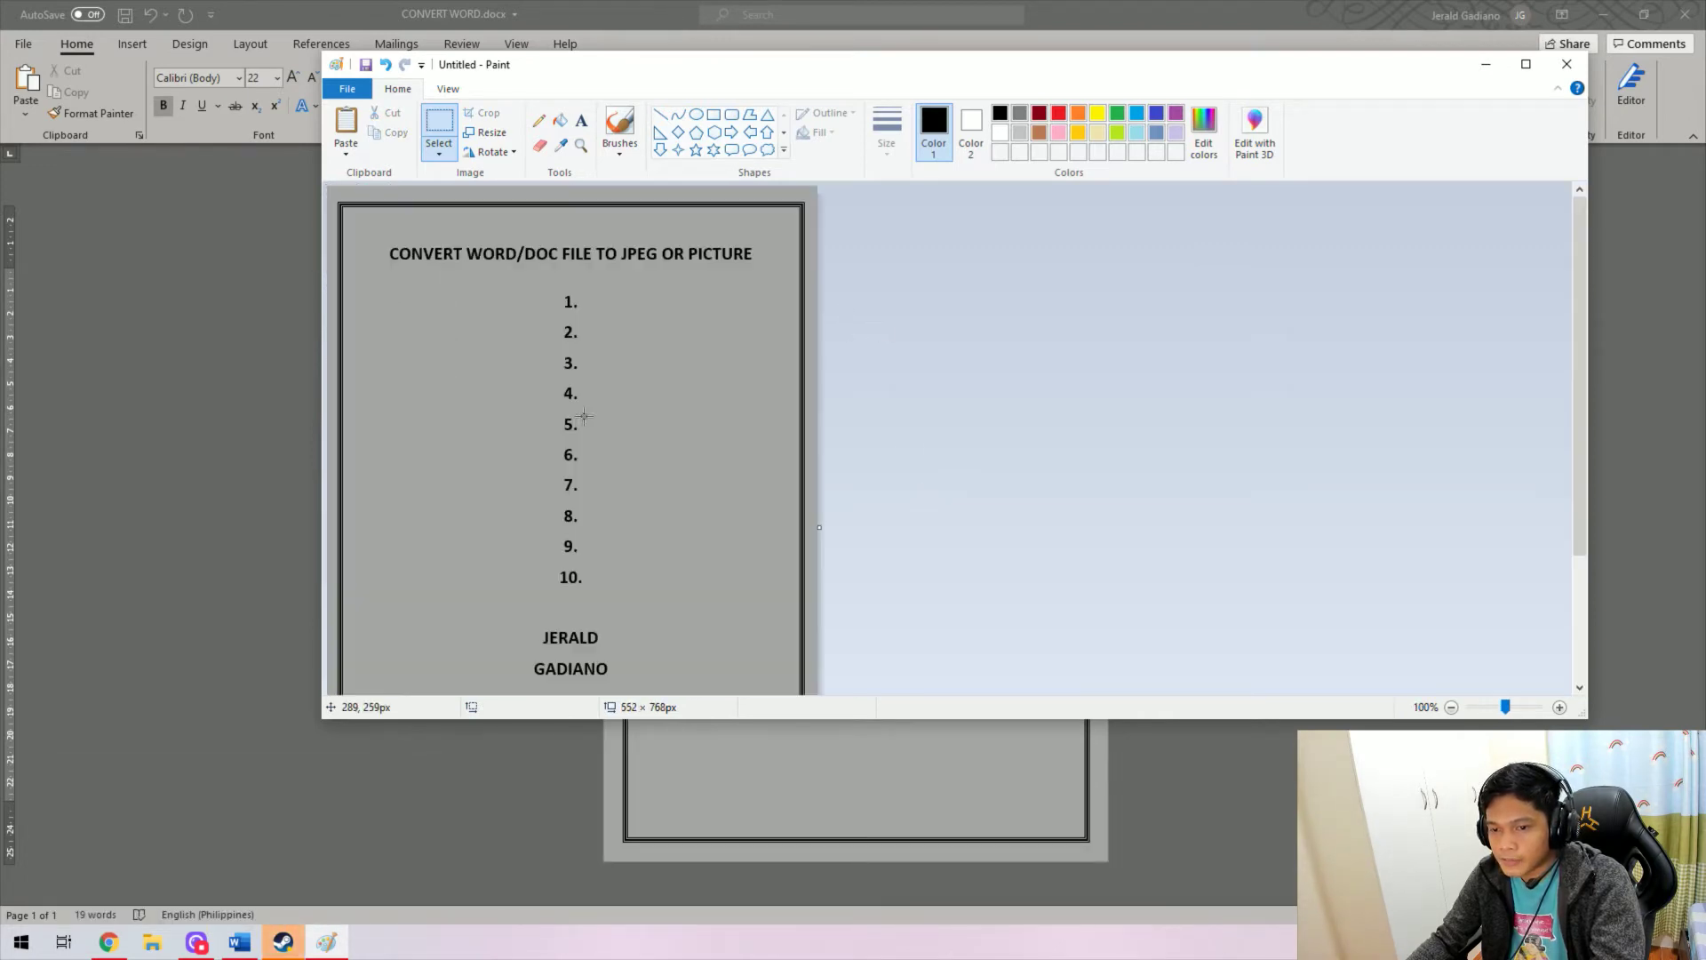
drag(446, 530, 453, 510)
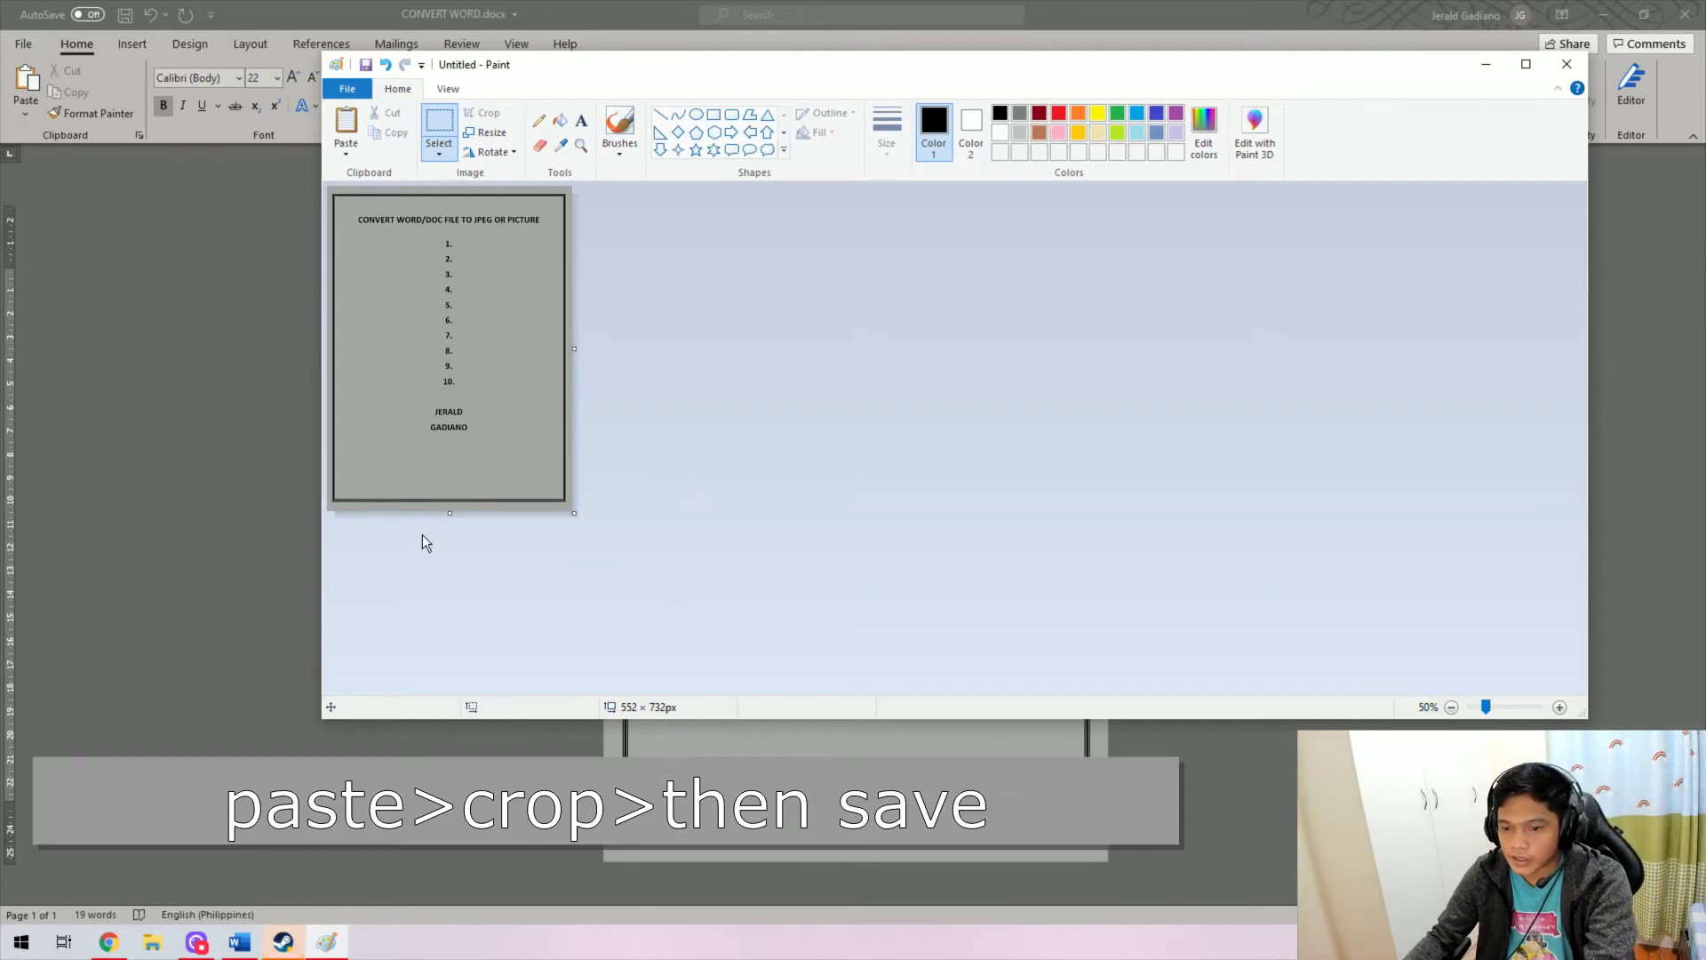
drag(575, 513, 575, 510)
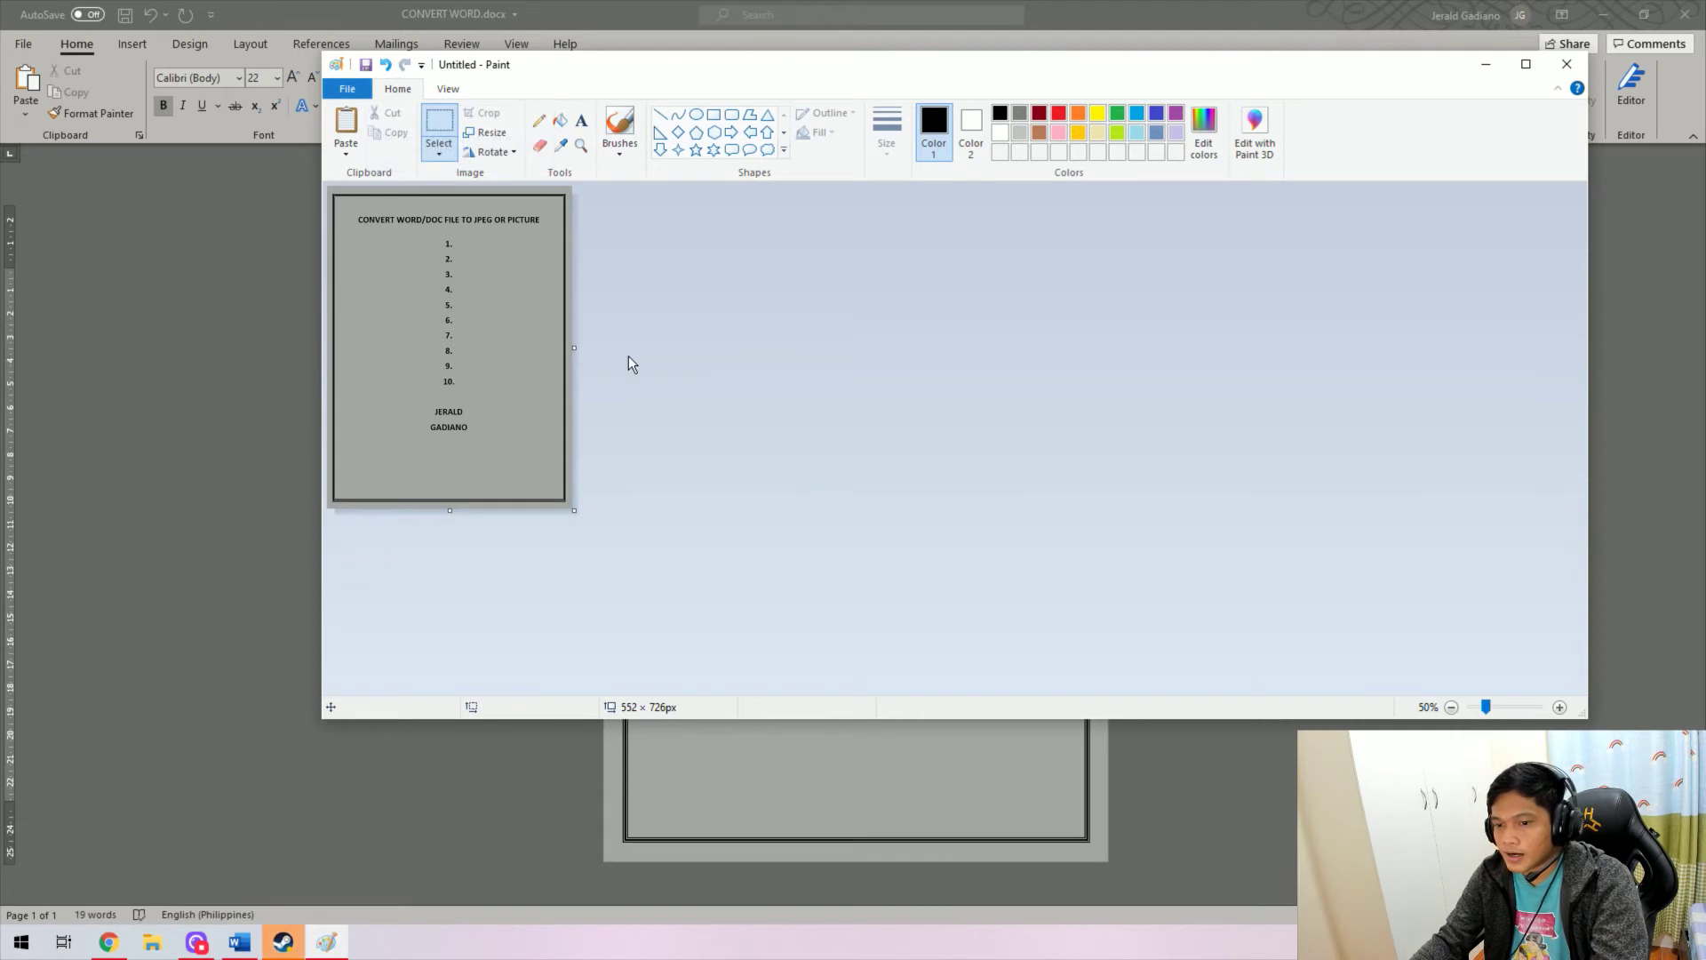
click(362, 88)
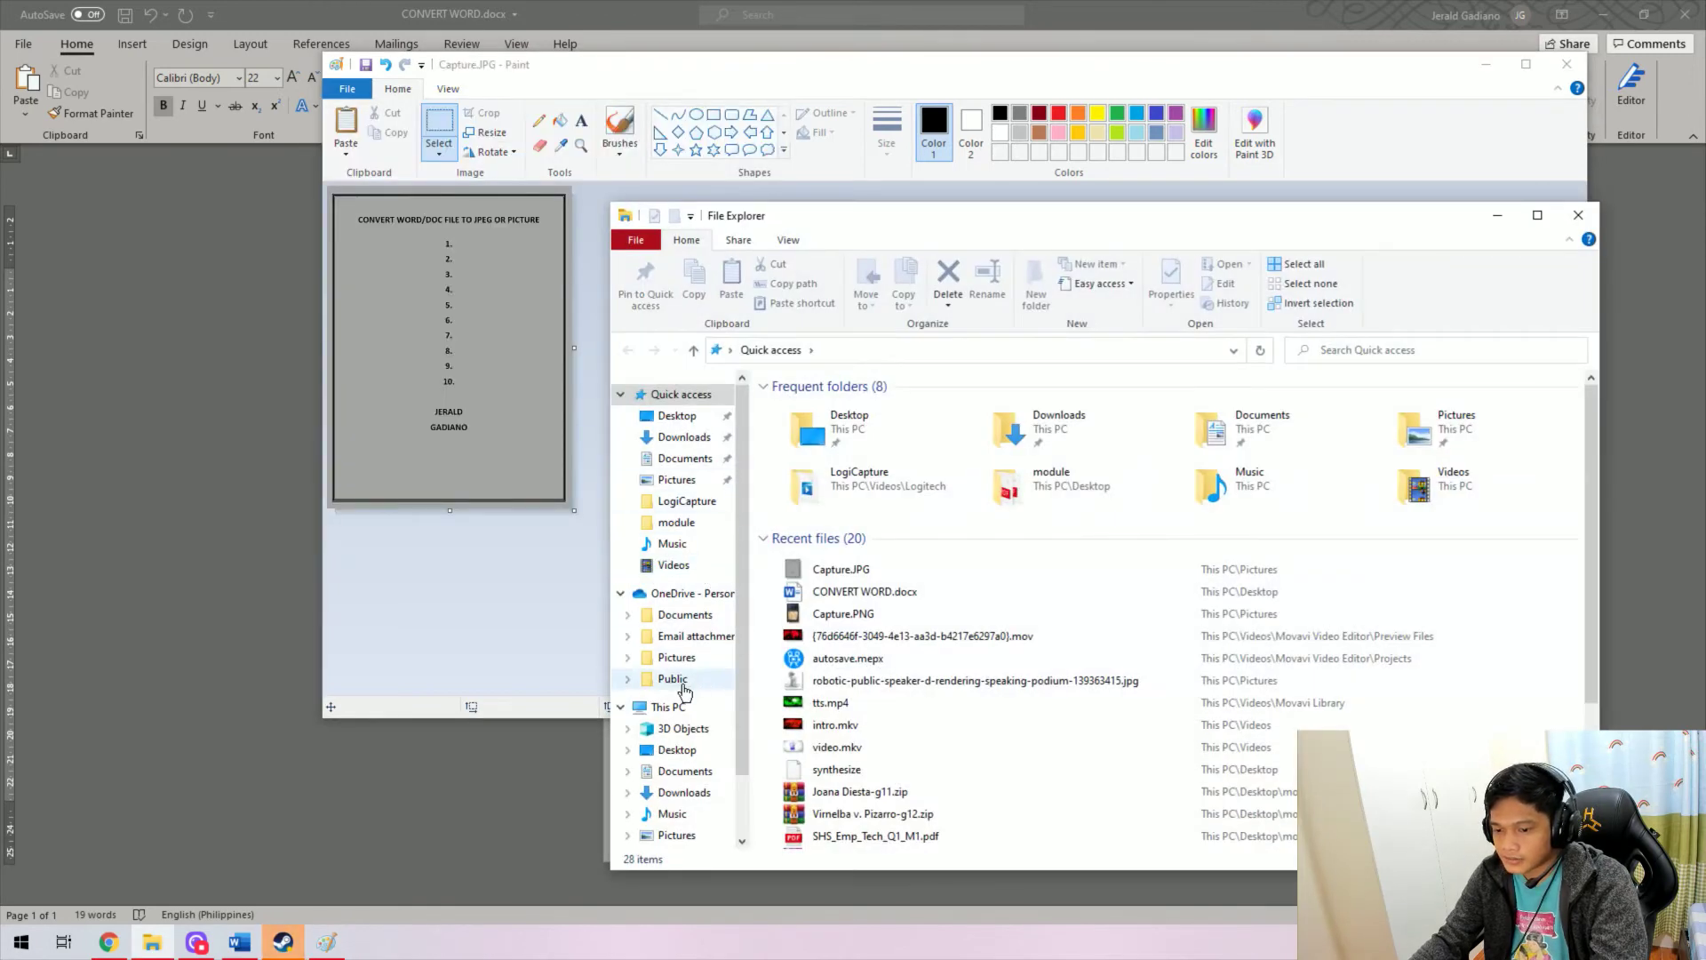
- Open the Pictures folder and view Capture.JPG to check the cropped page
double_click(1422, 433)
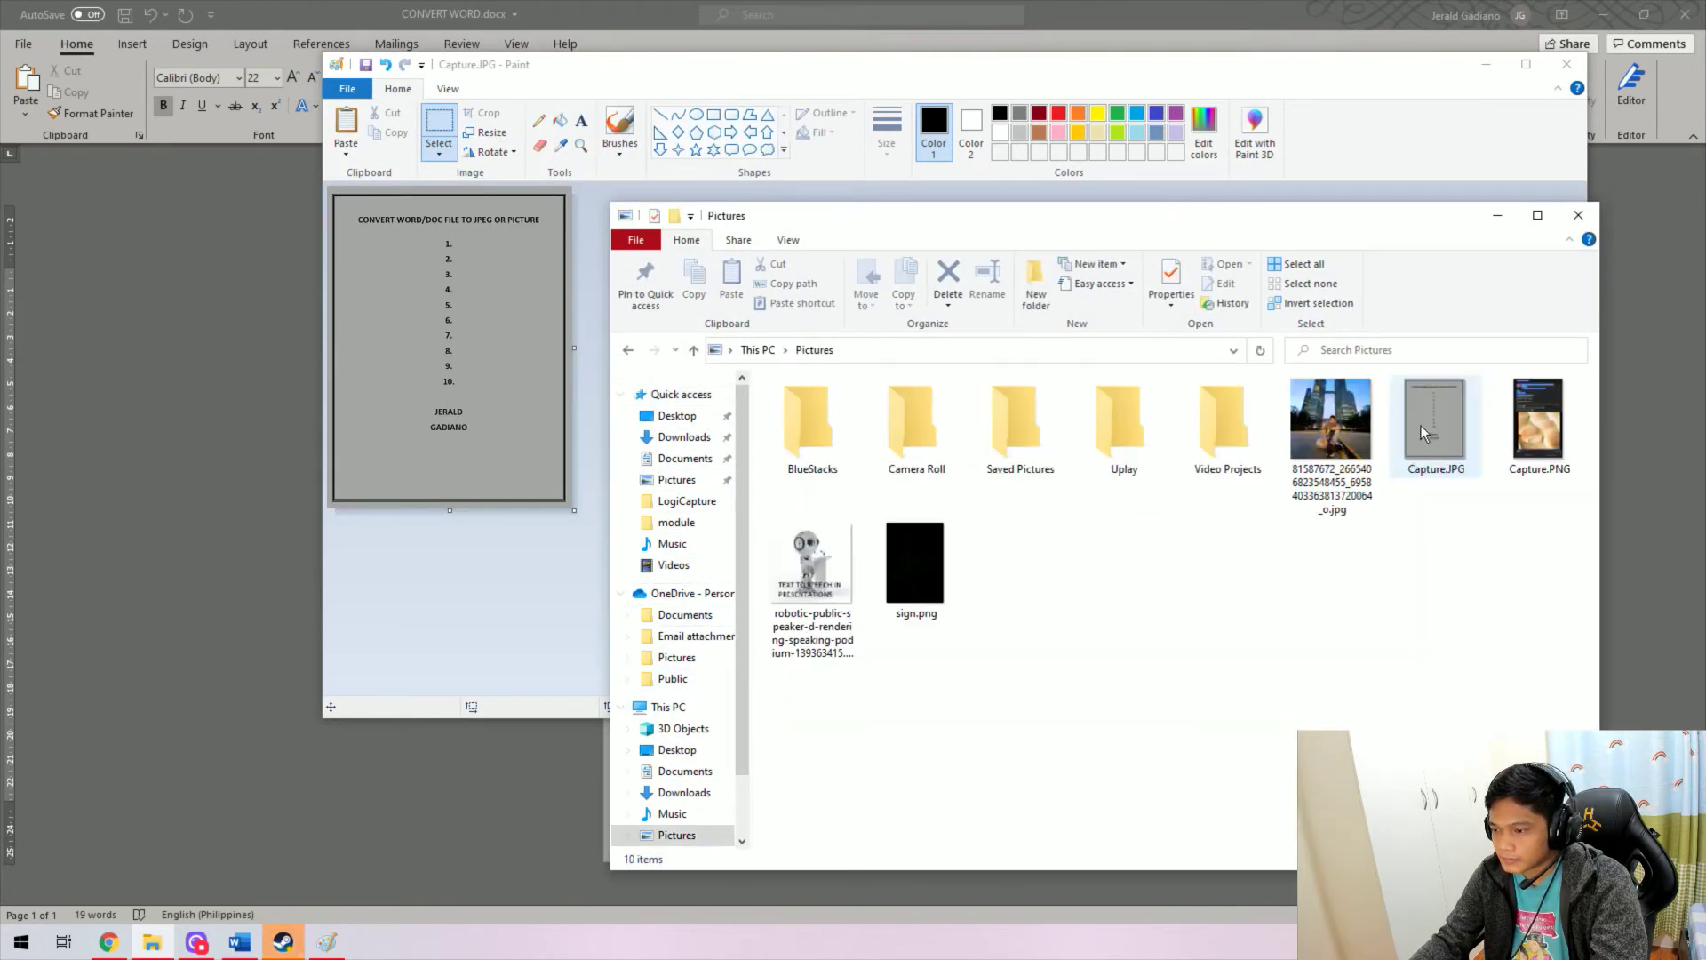
double_click(1428, 462)
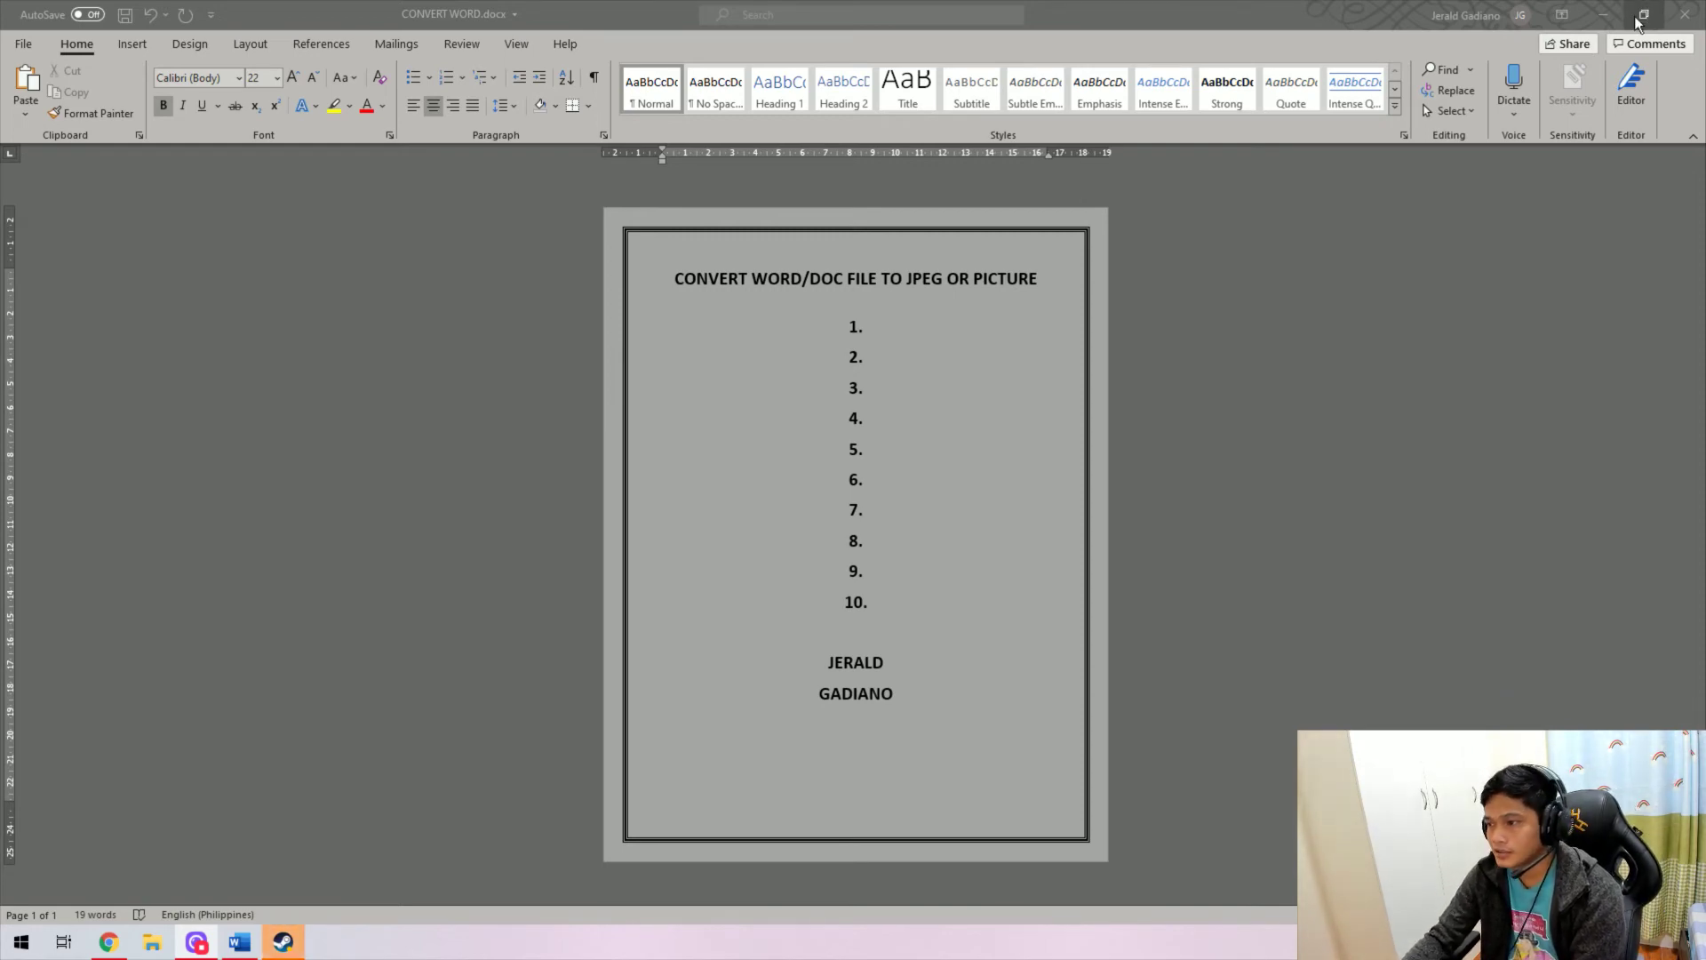
- Drop CONVERT WORD.docx from the Desktop onto Zamzar's DOC to JPG upload area
click(1602, 14)
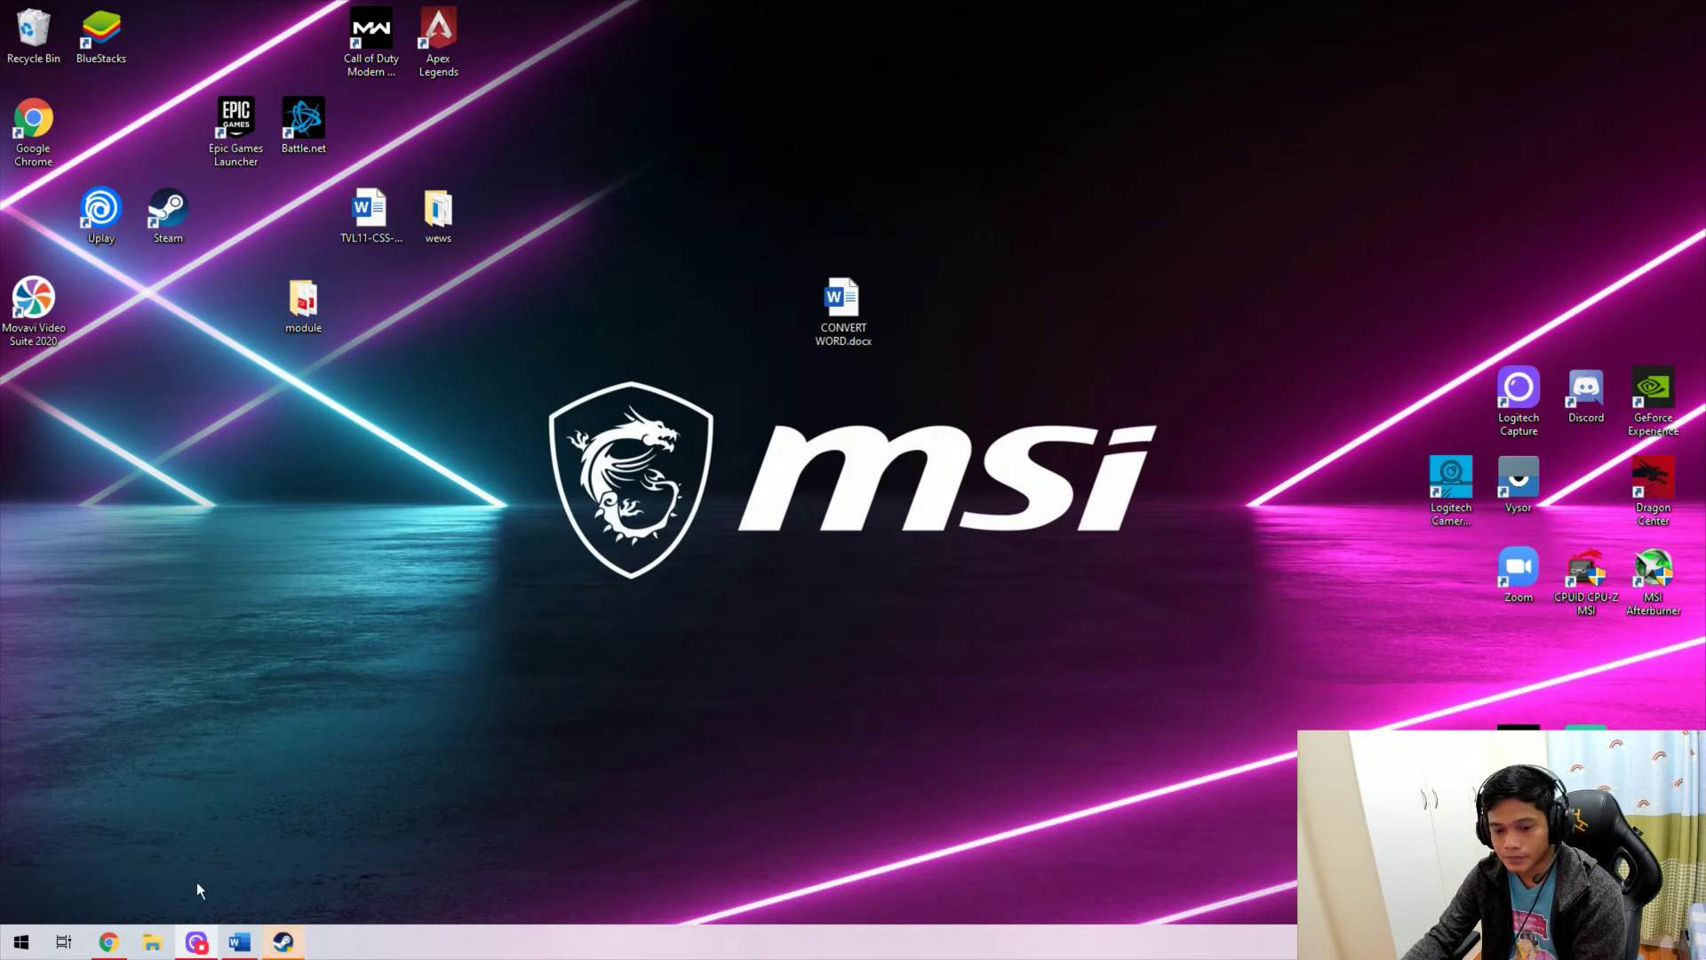
mouse_move(109, 942)
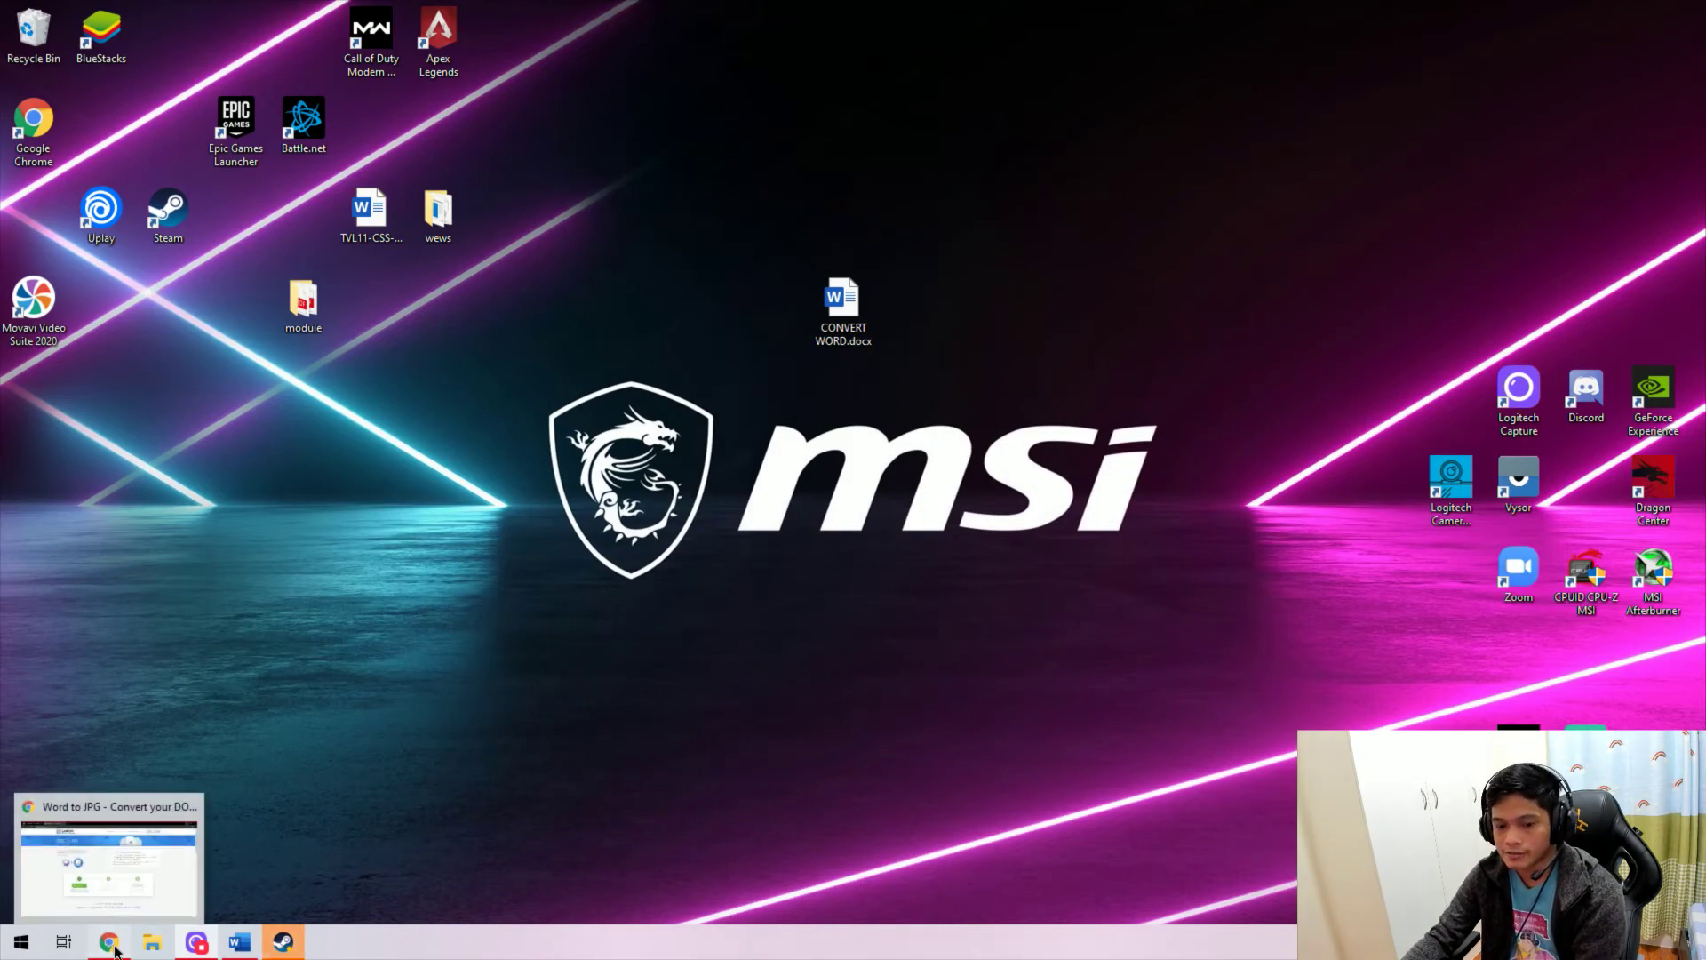
click(111, 945)
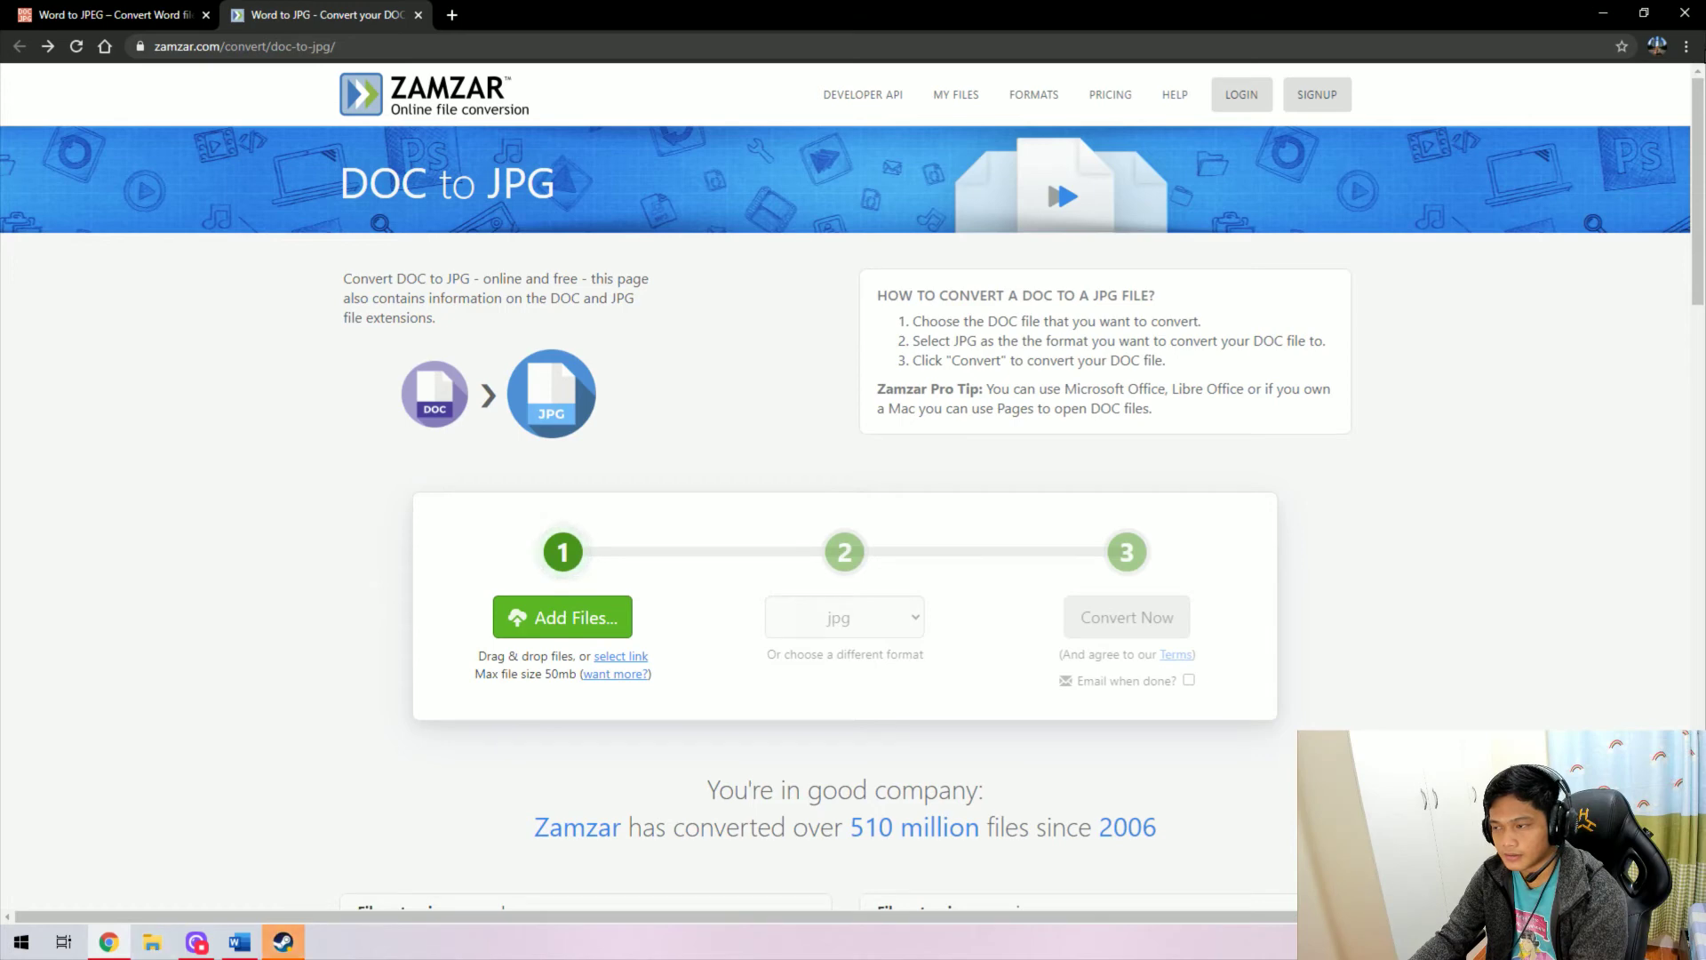
click(152, 942)
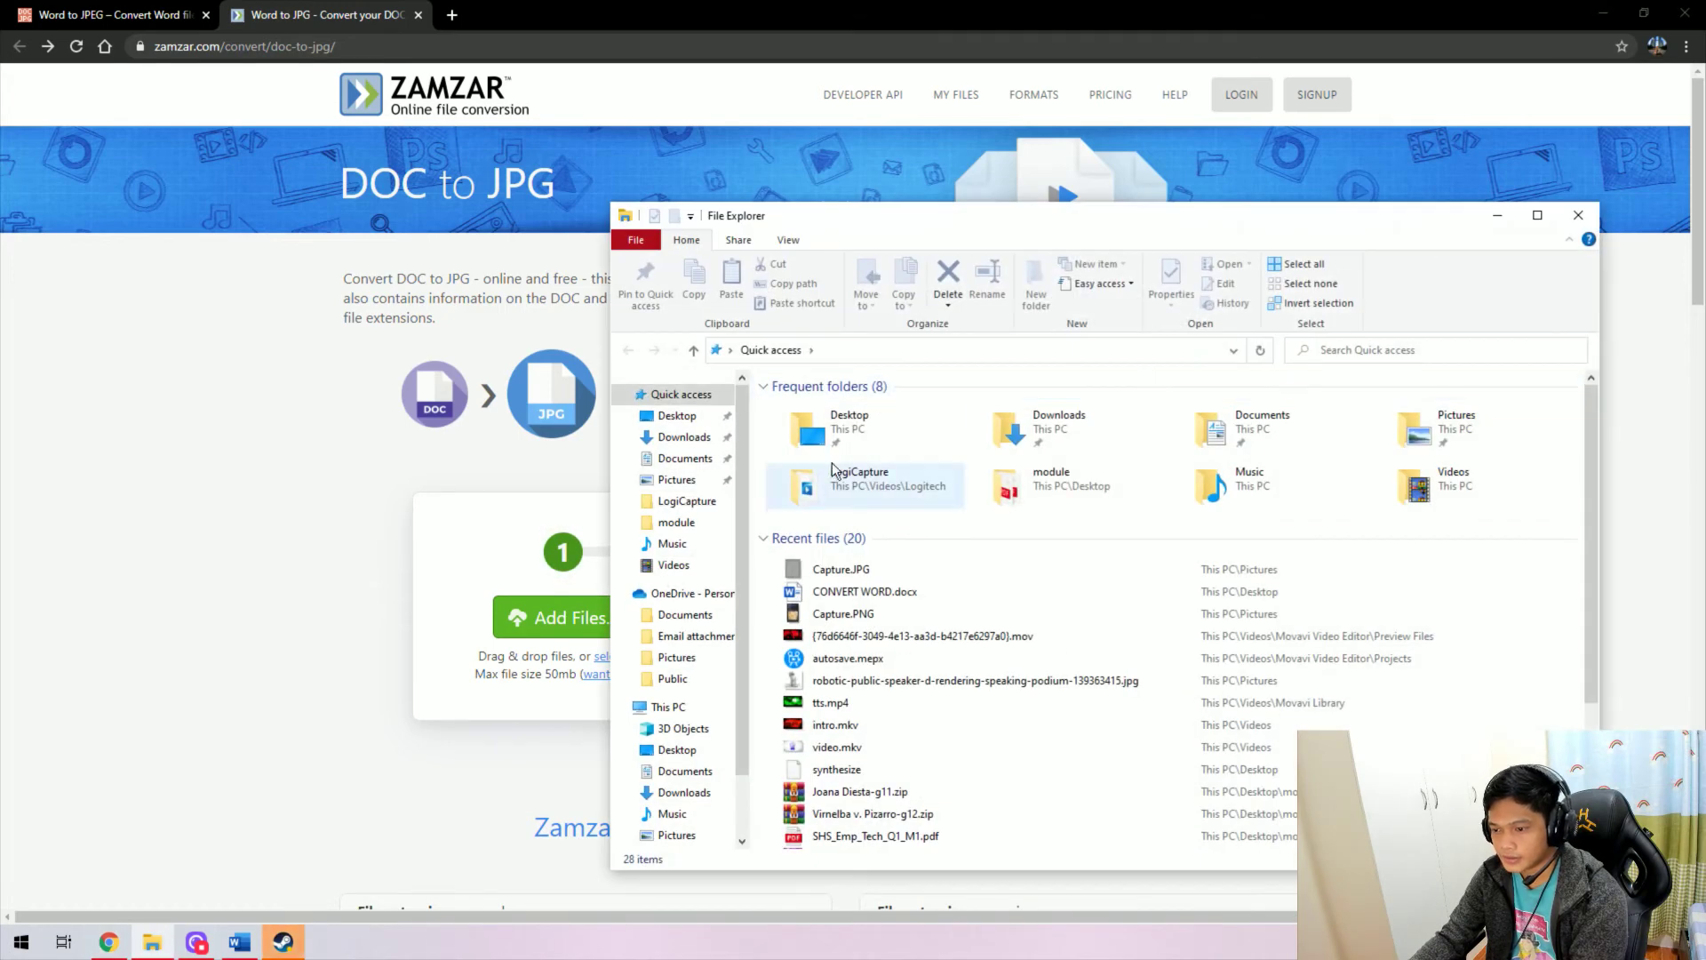
click(676, 415)
drag(1076, 216, 1291, 218)
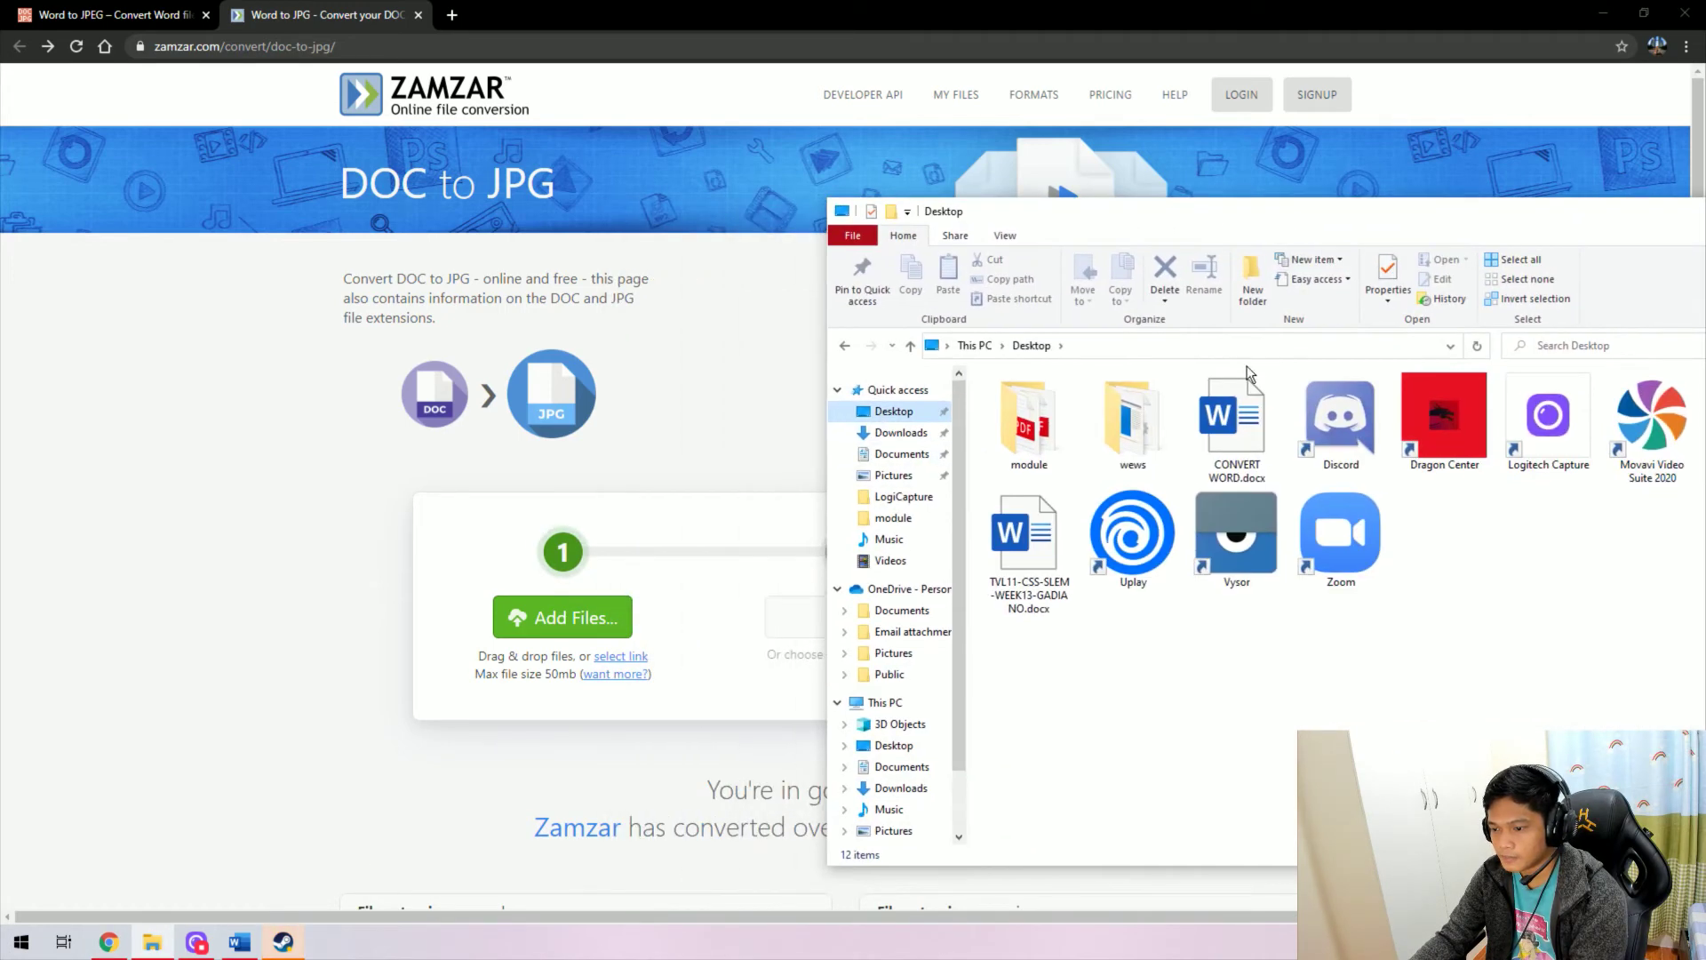
drag(1236, 417, 581, 640)
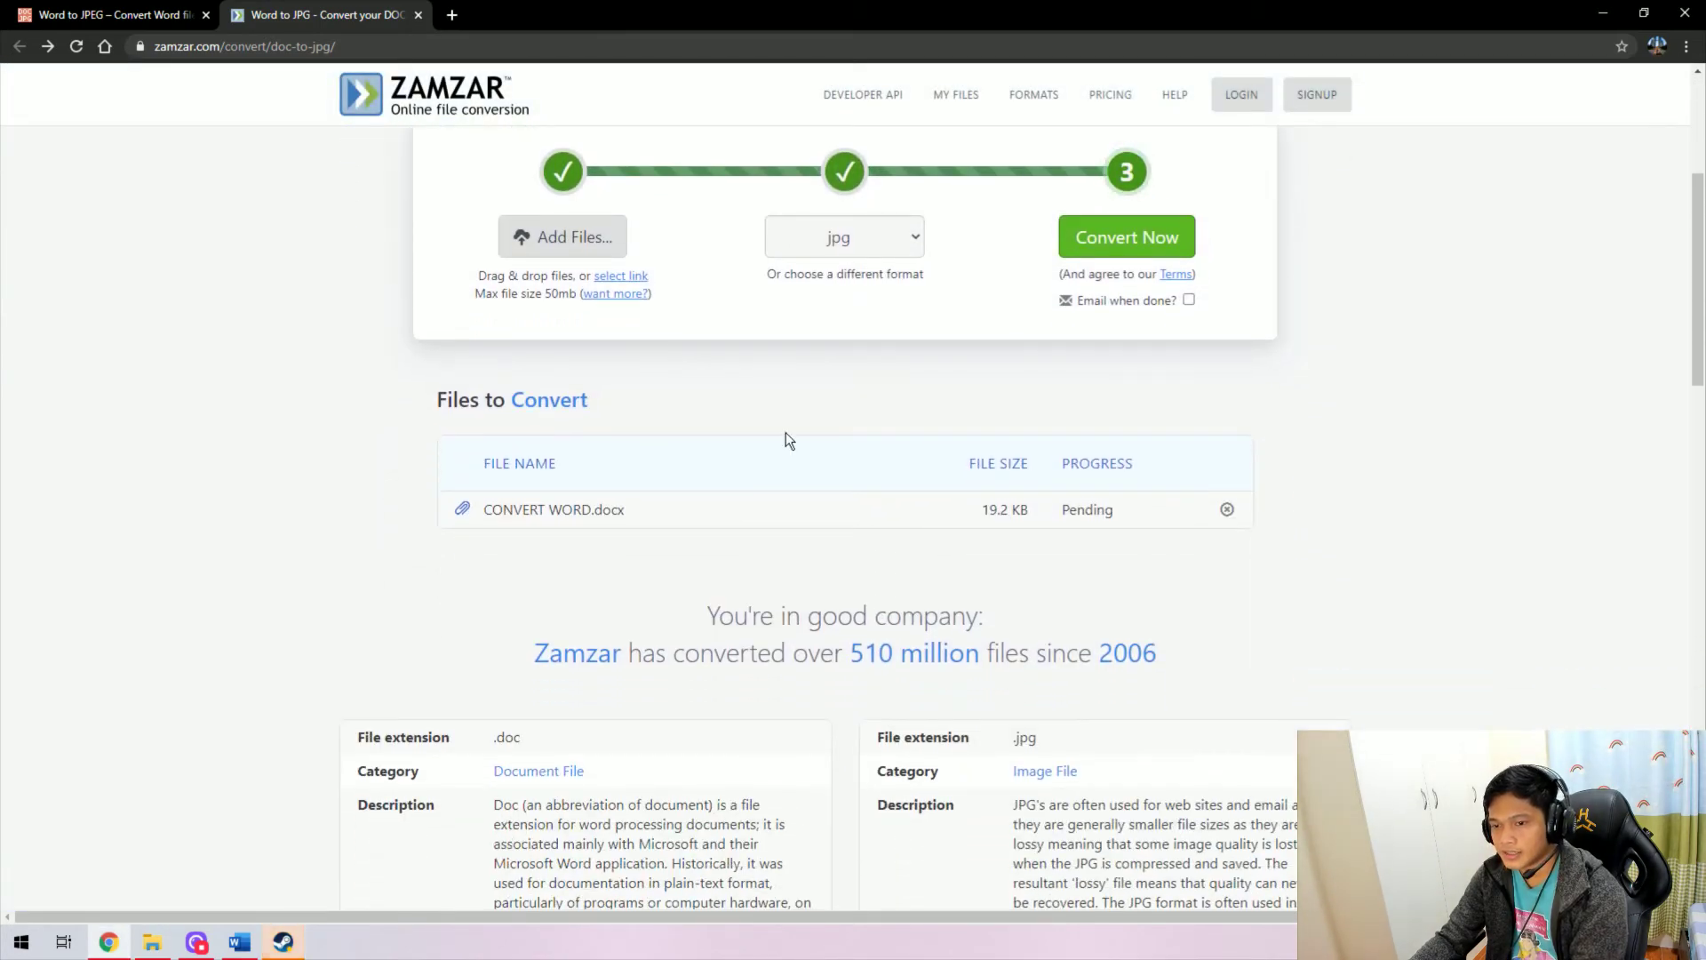
scroll(800, 440, up, 1)
- Convert on Zamzar, download CONVERT WORD-page0001.jpg to the Desktop and view it
click(1164, 329)
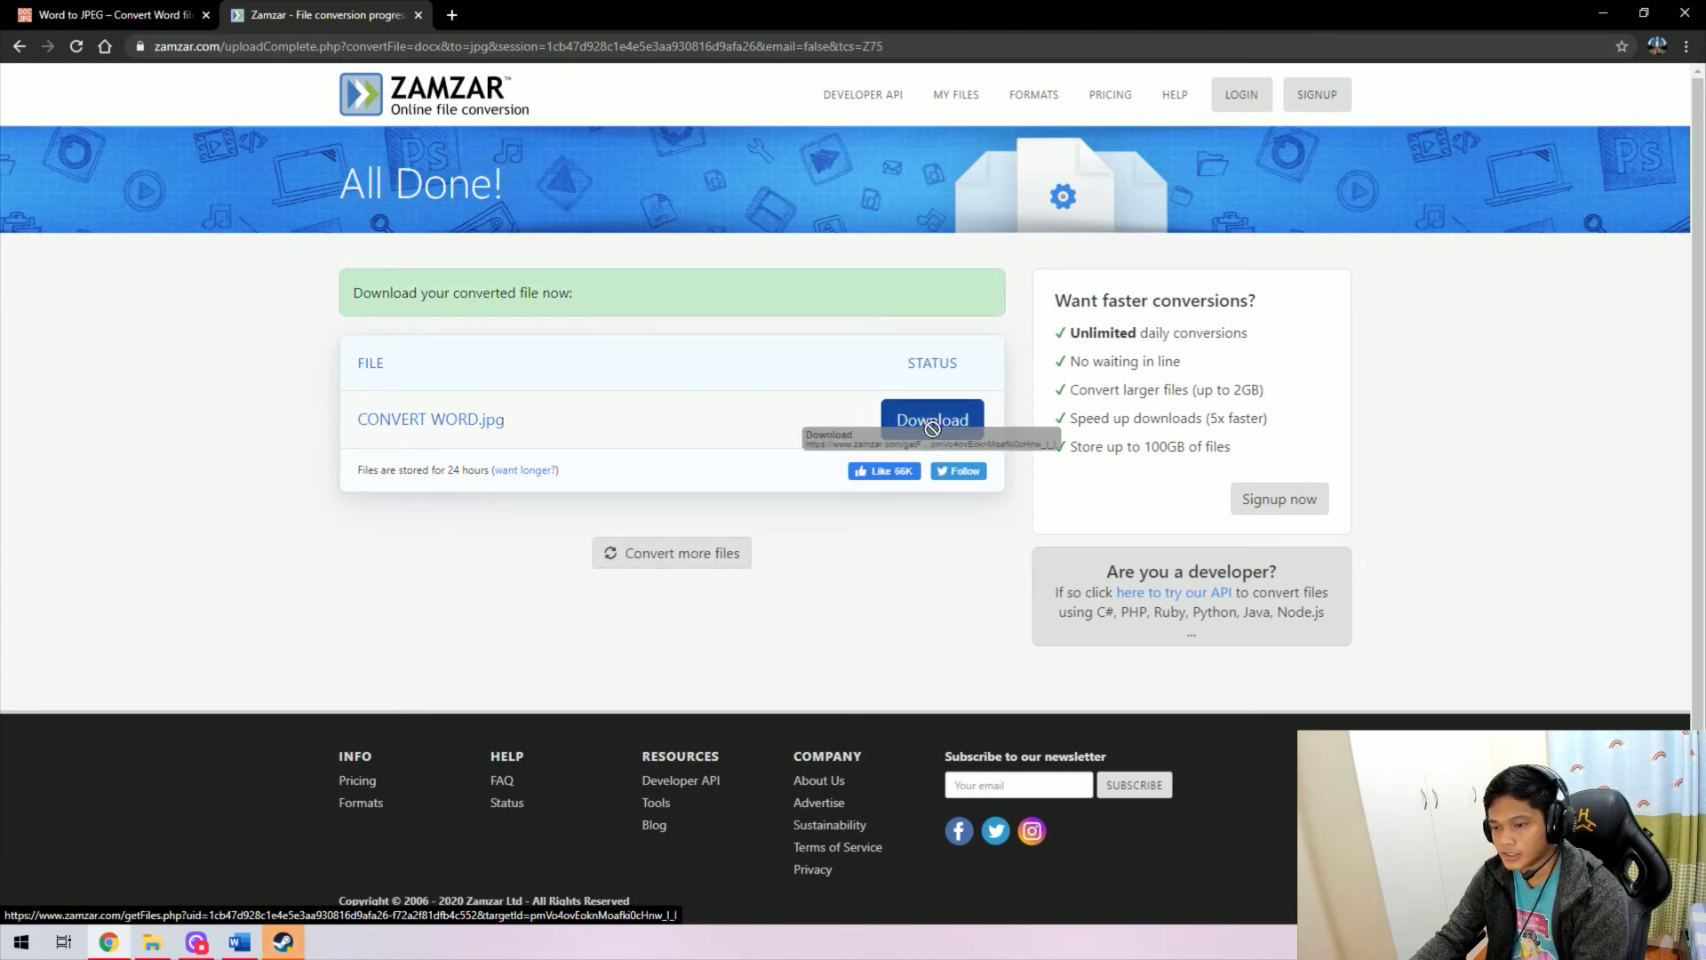
click(931, 429)
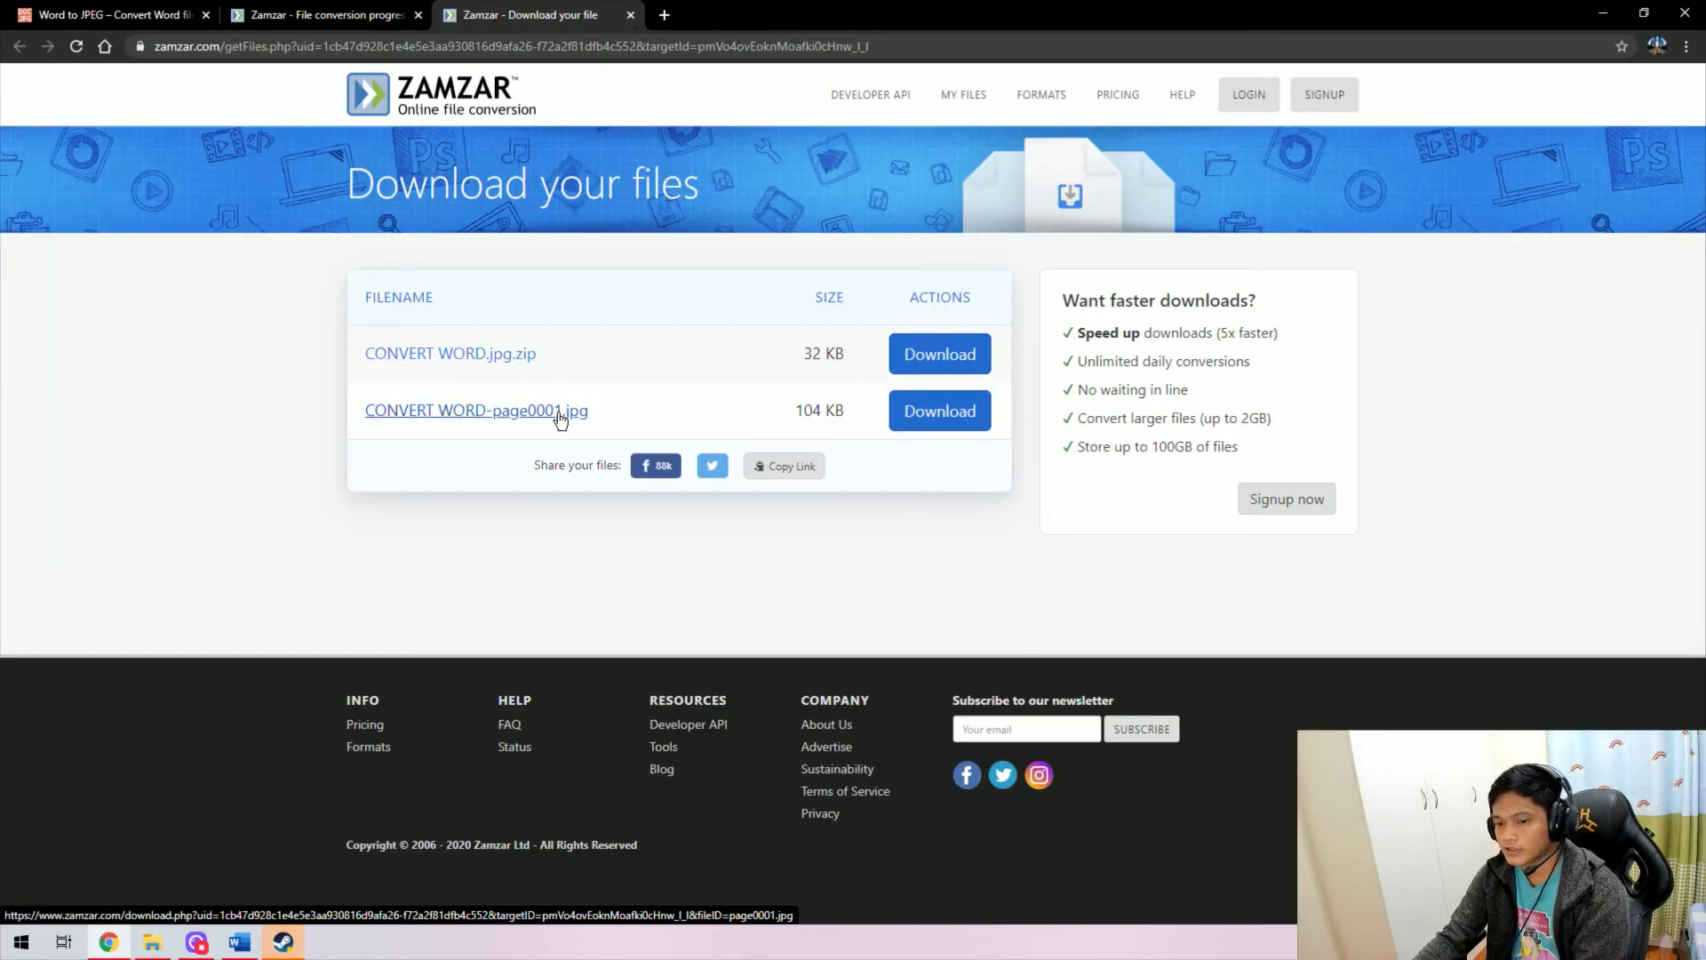
click(958, 428)
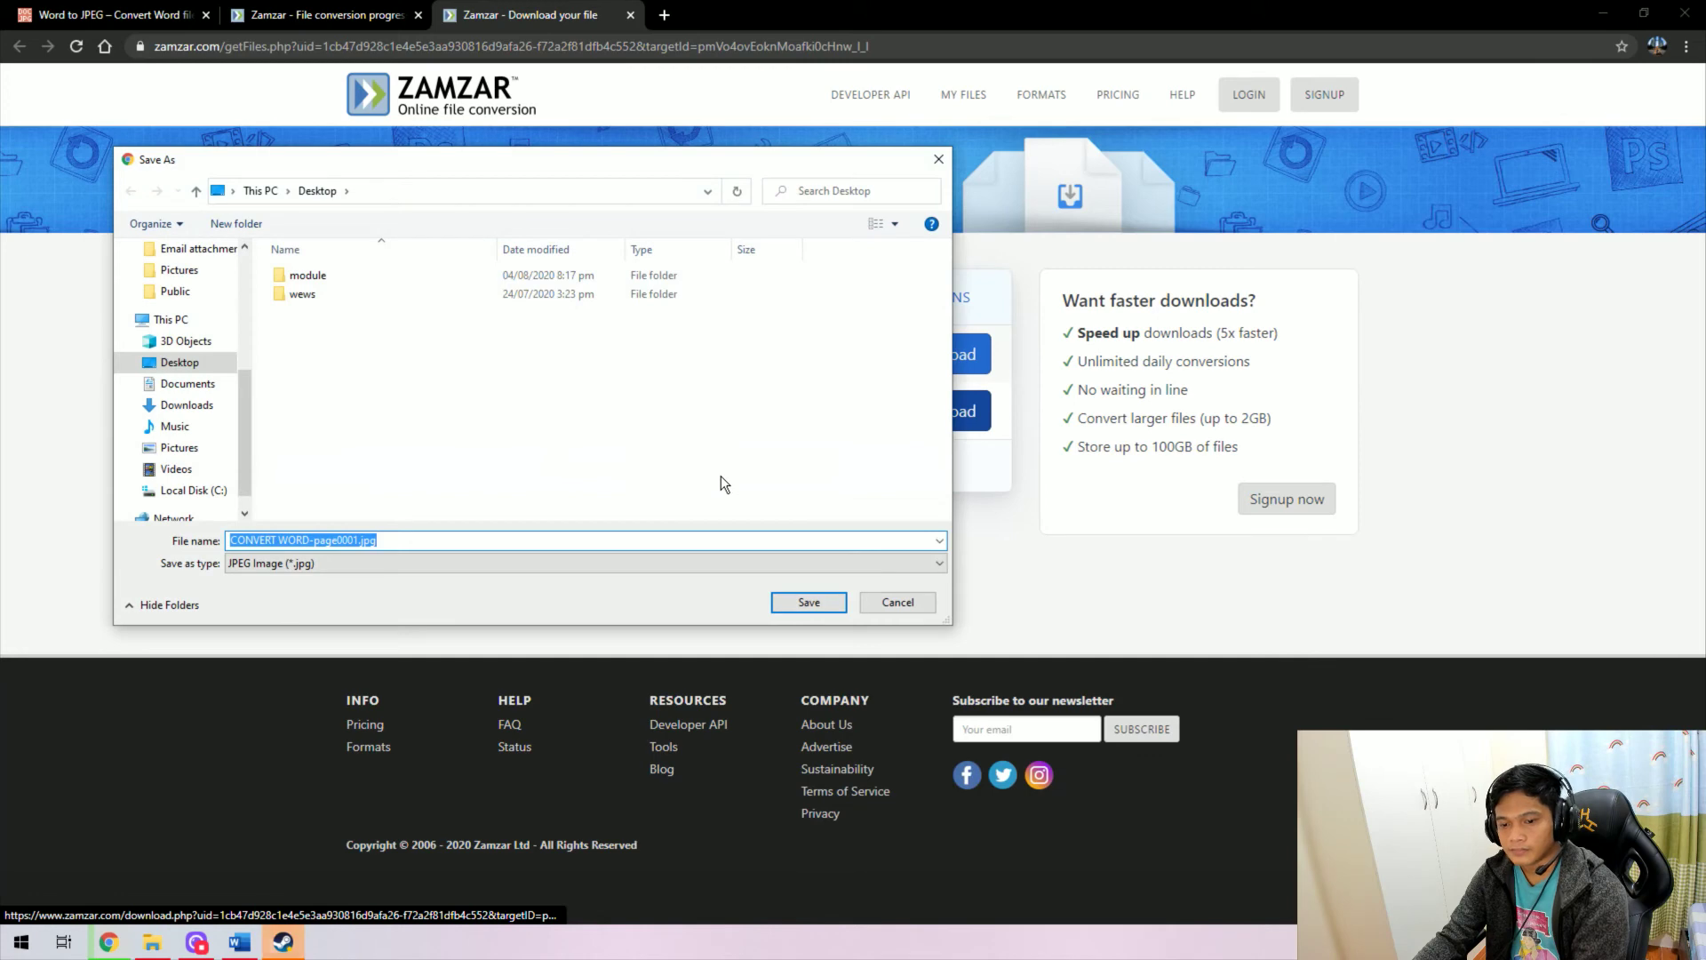
click(811, 604)
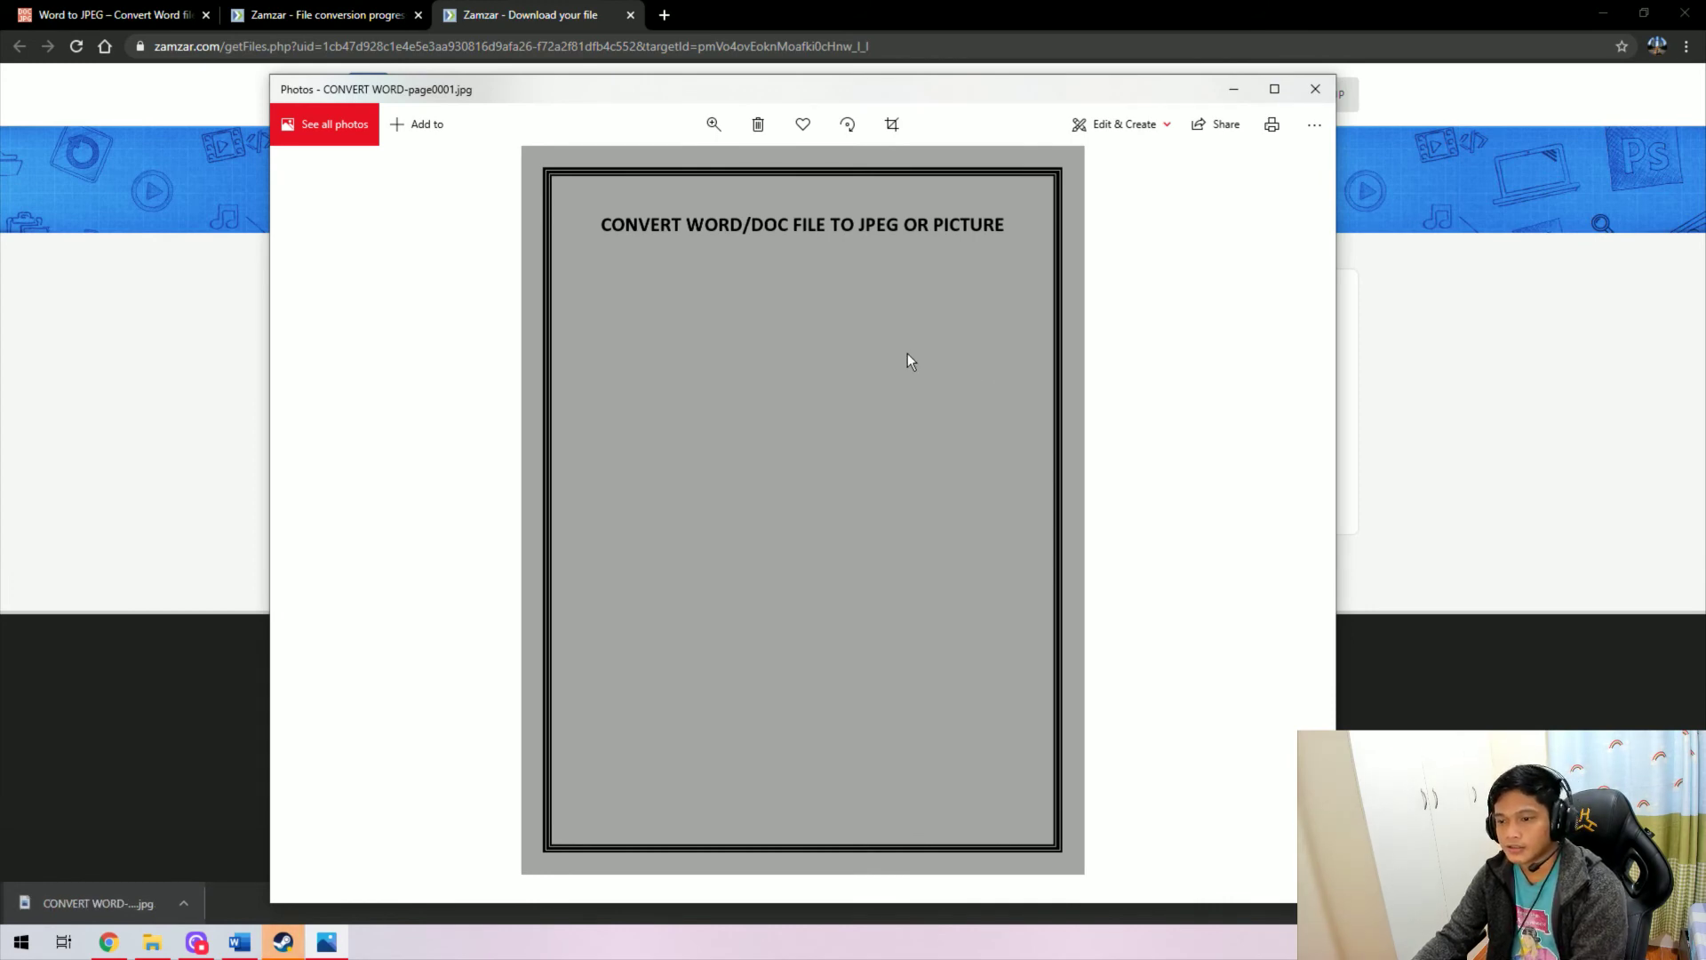
click(1317, 90)
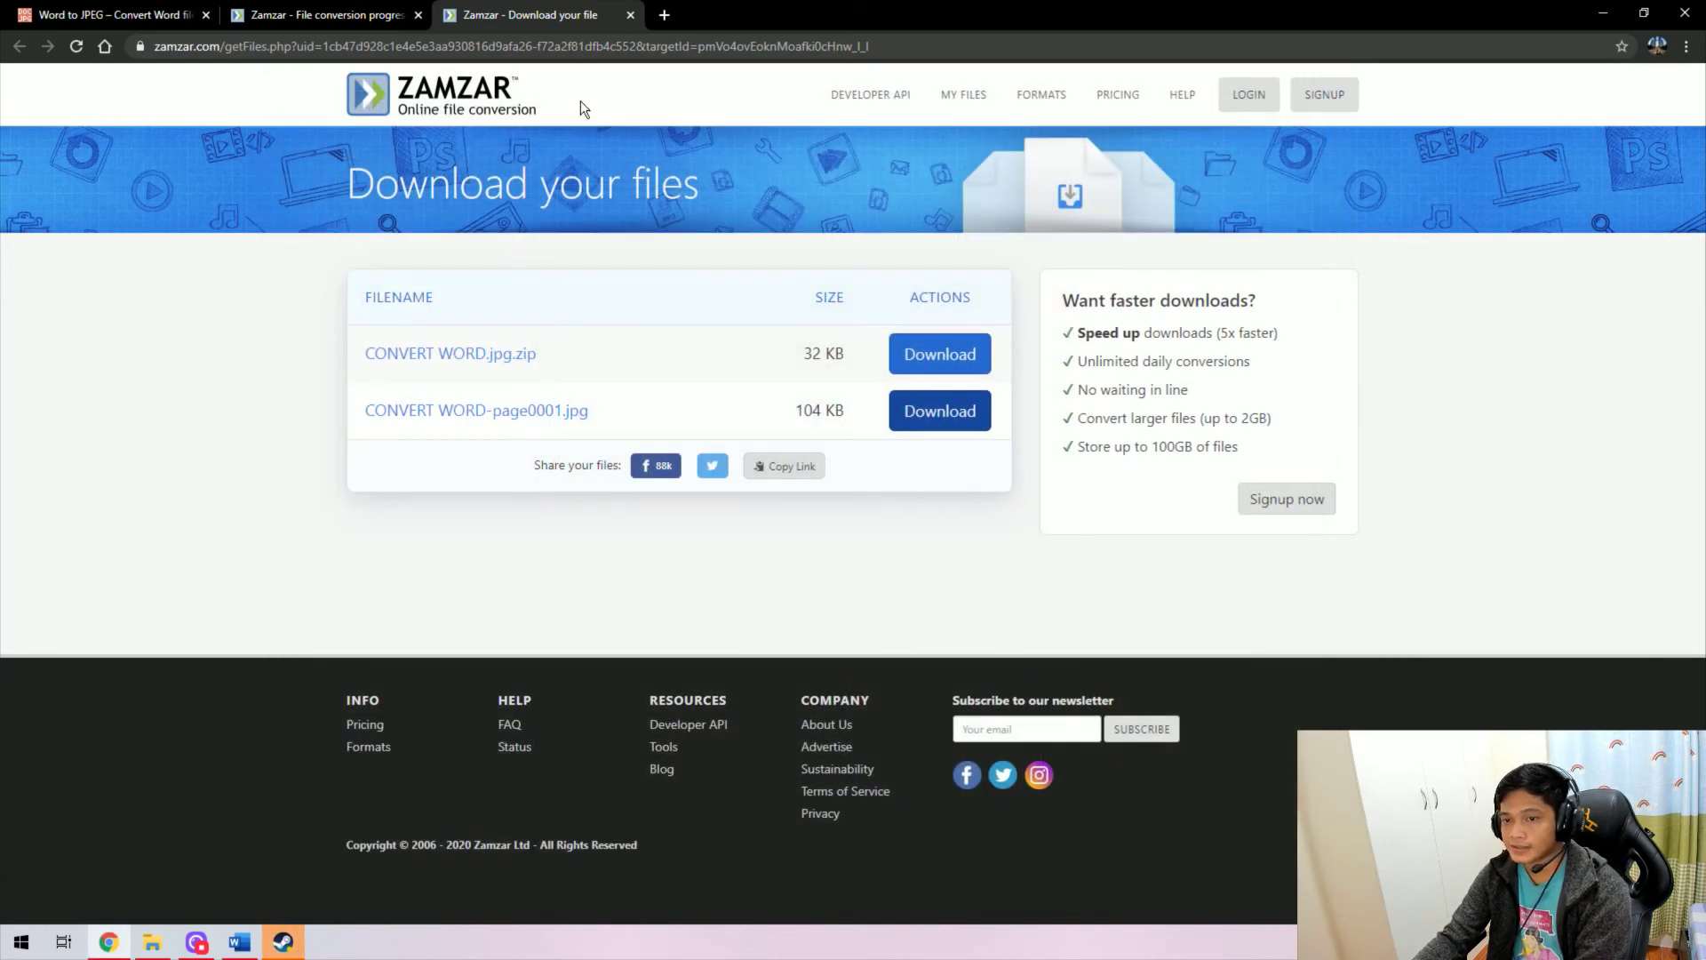
- Close both Zamzar tabs, drop CONVERT WORD.docx onto wordtojpeg.com, and download all converted images
click(630, 15)
click(418, 15)
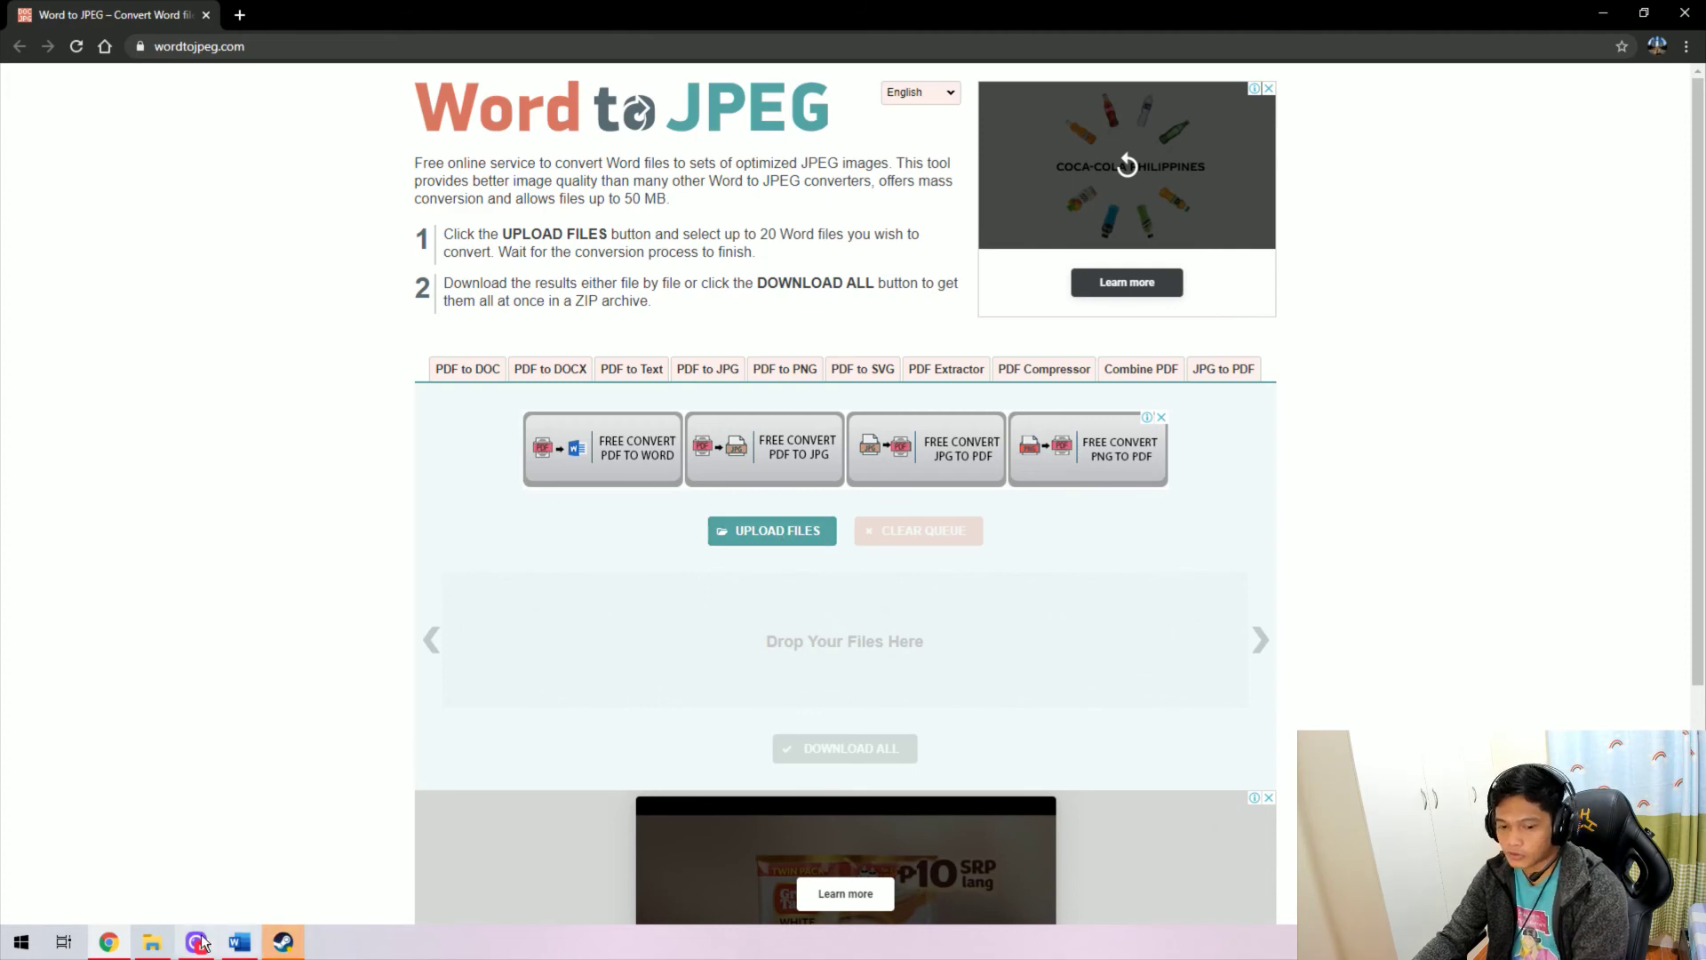
click(152, 941)
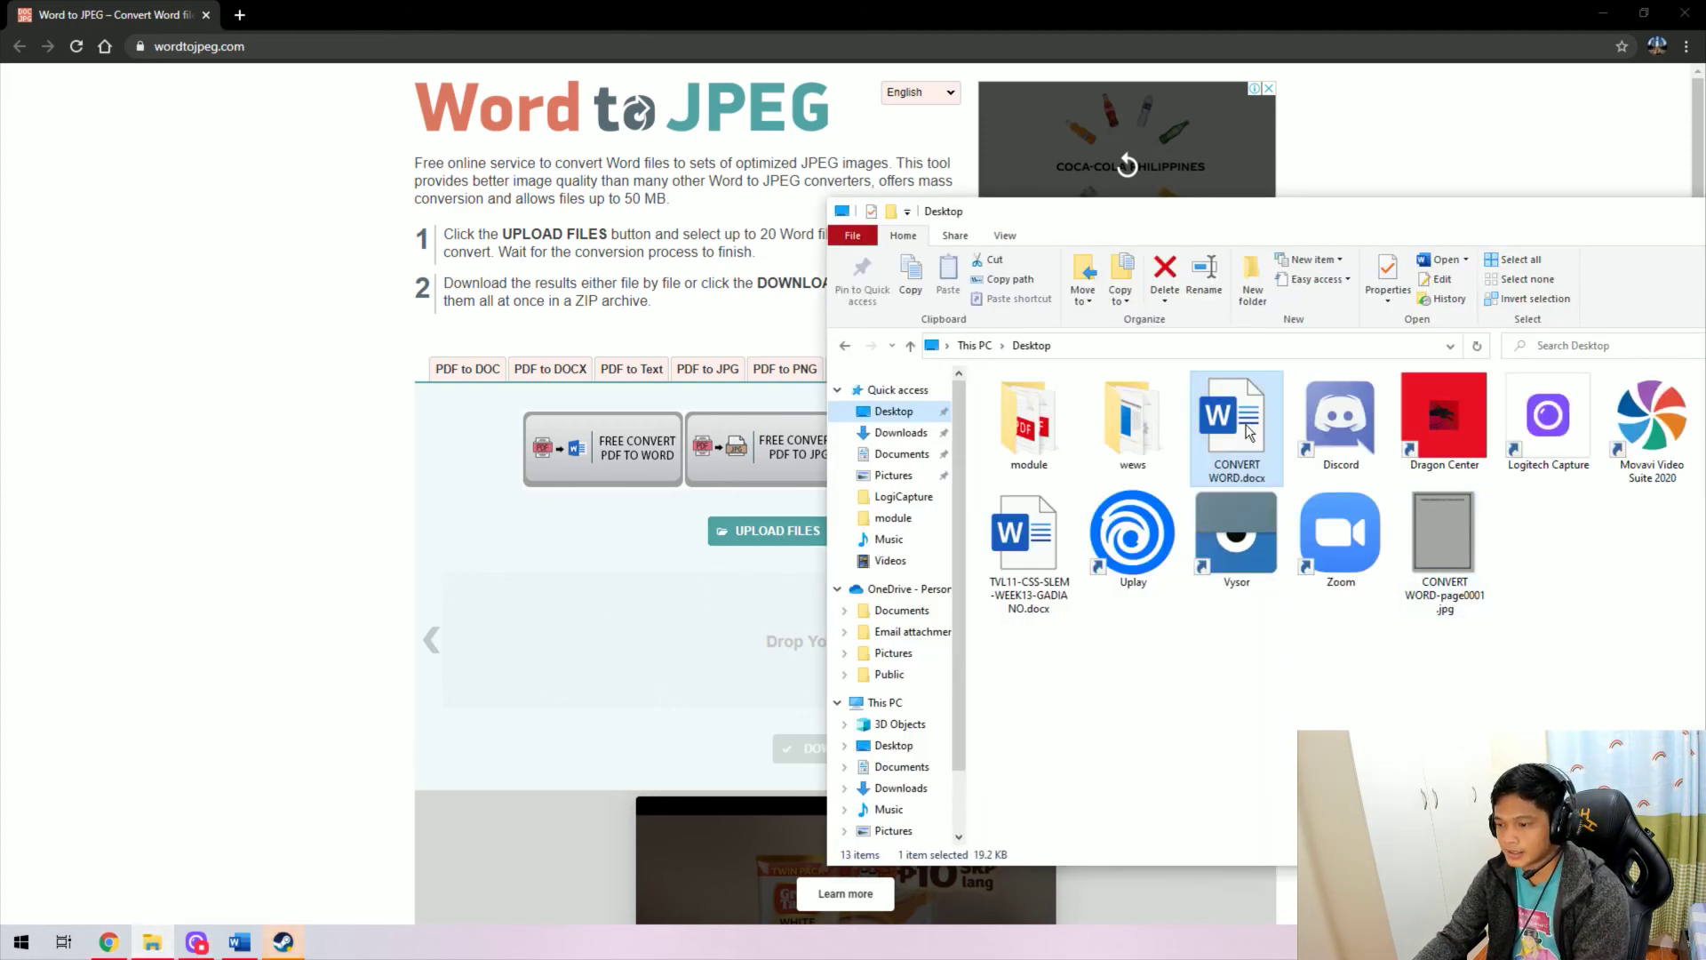
drag(1243, 430, 691, 659)
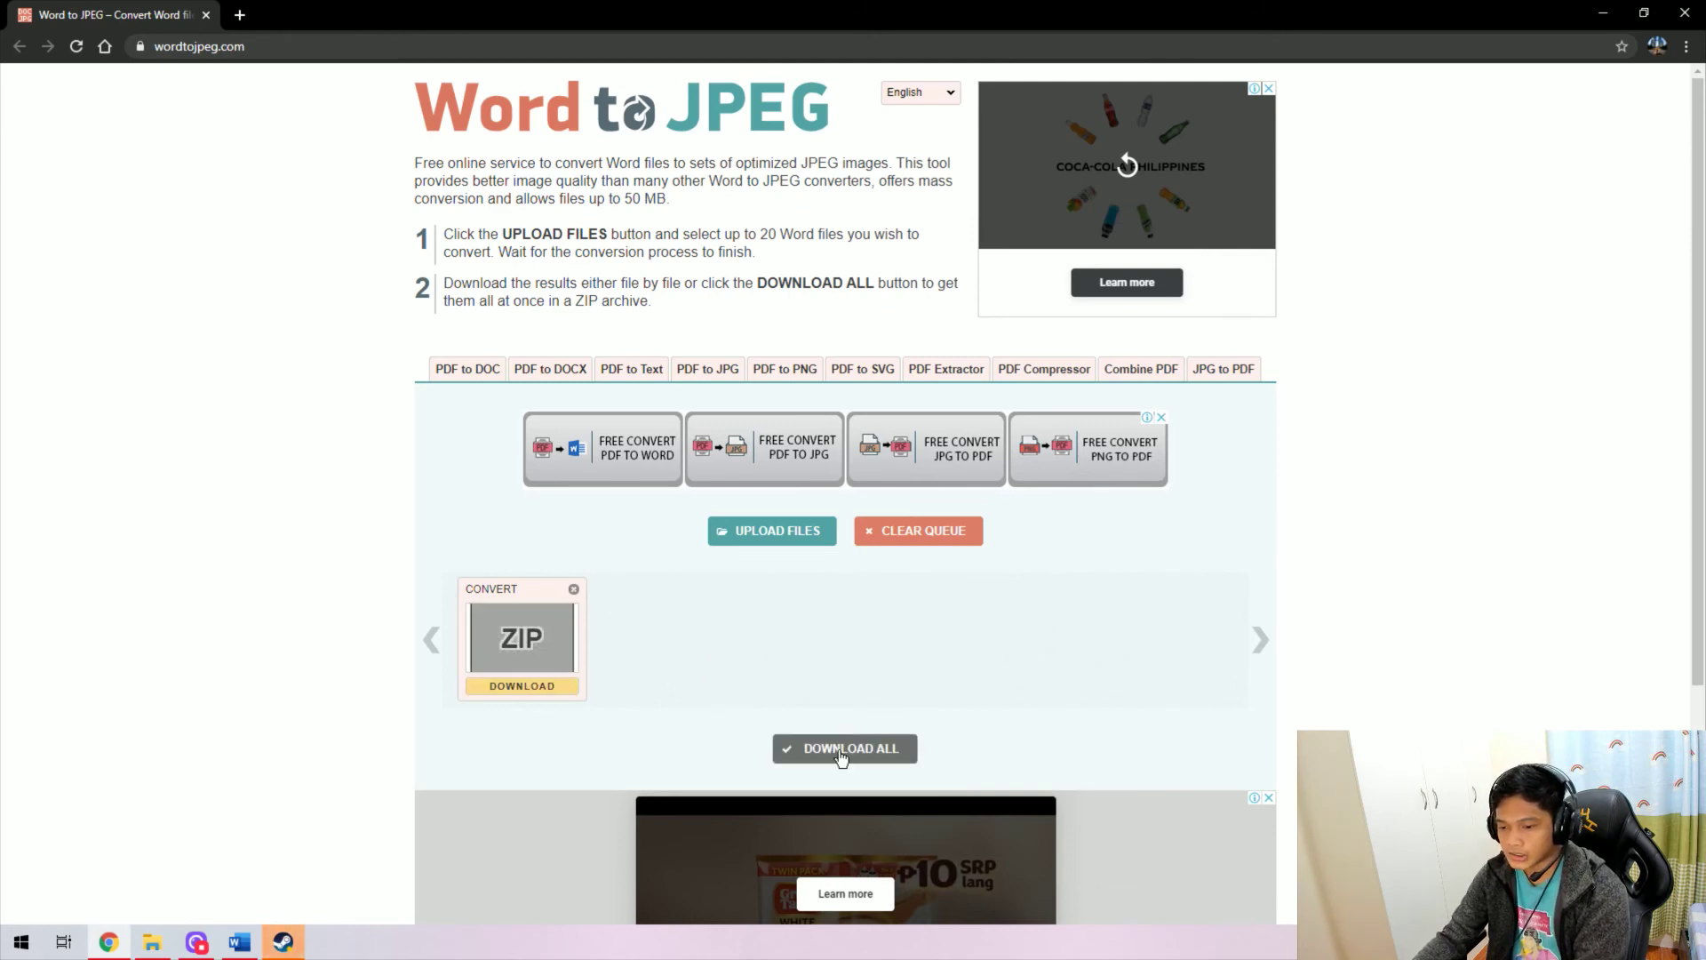
click(842, 757)
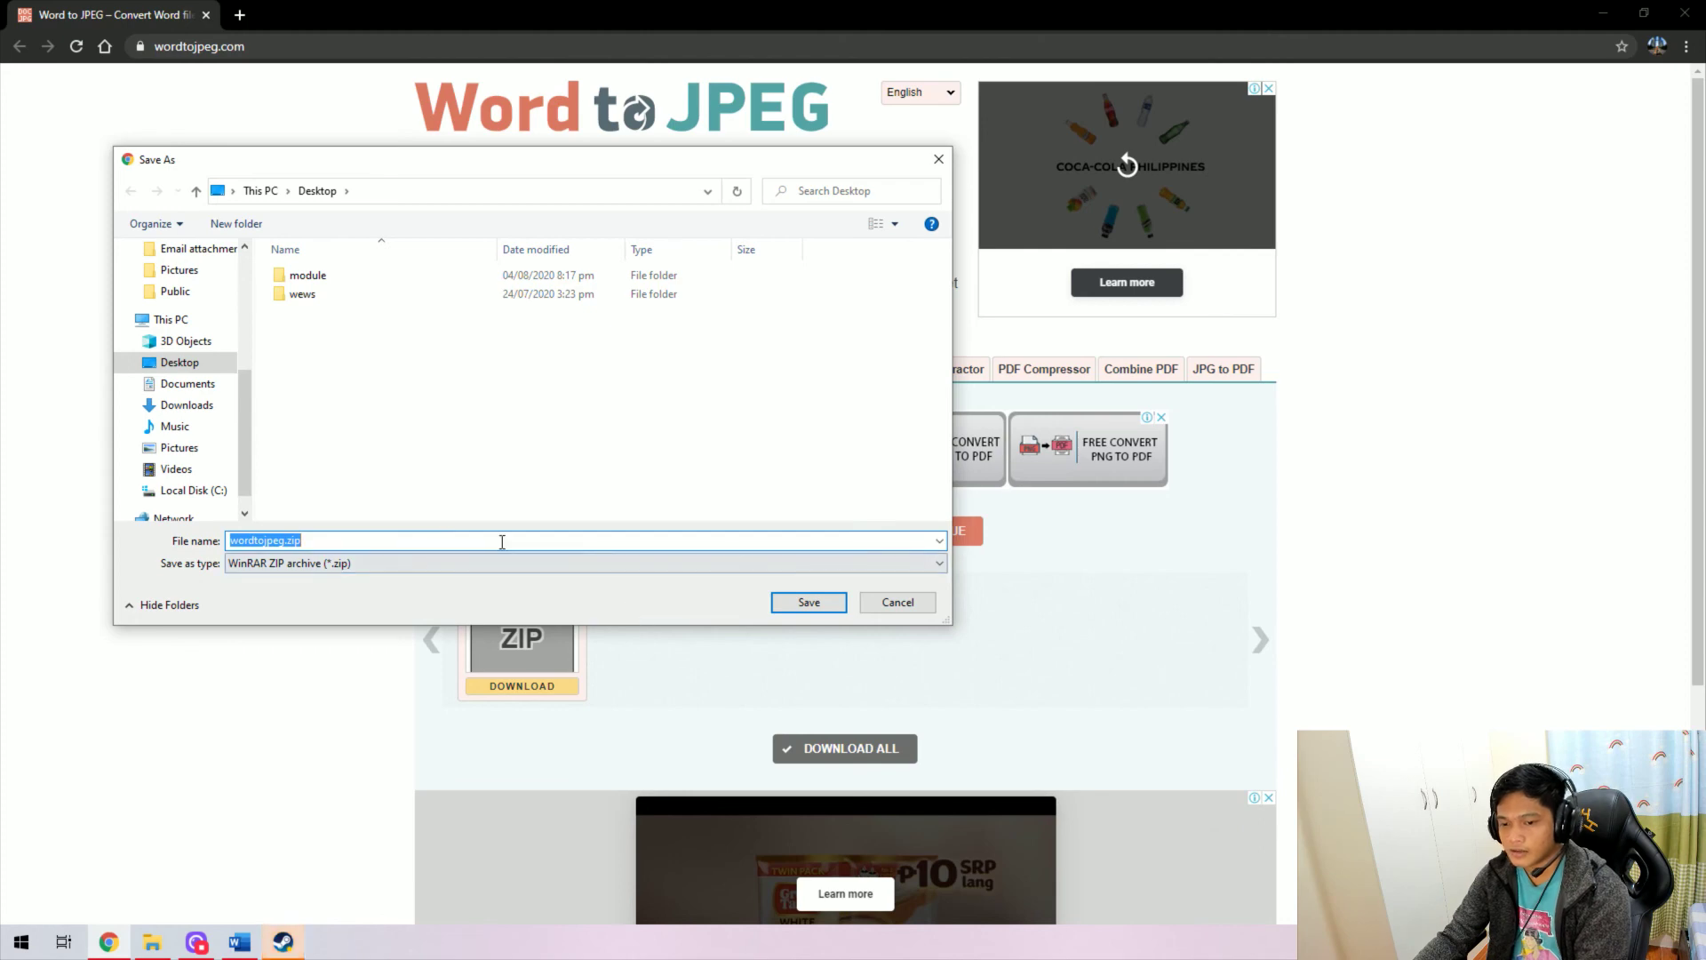
- Save wordtojpeg.zip to the Desktop and open its CONVERT WORD-1.jpg through WinRAR
click(809, 606)
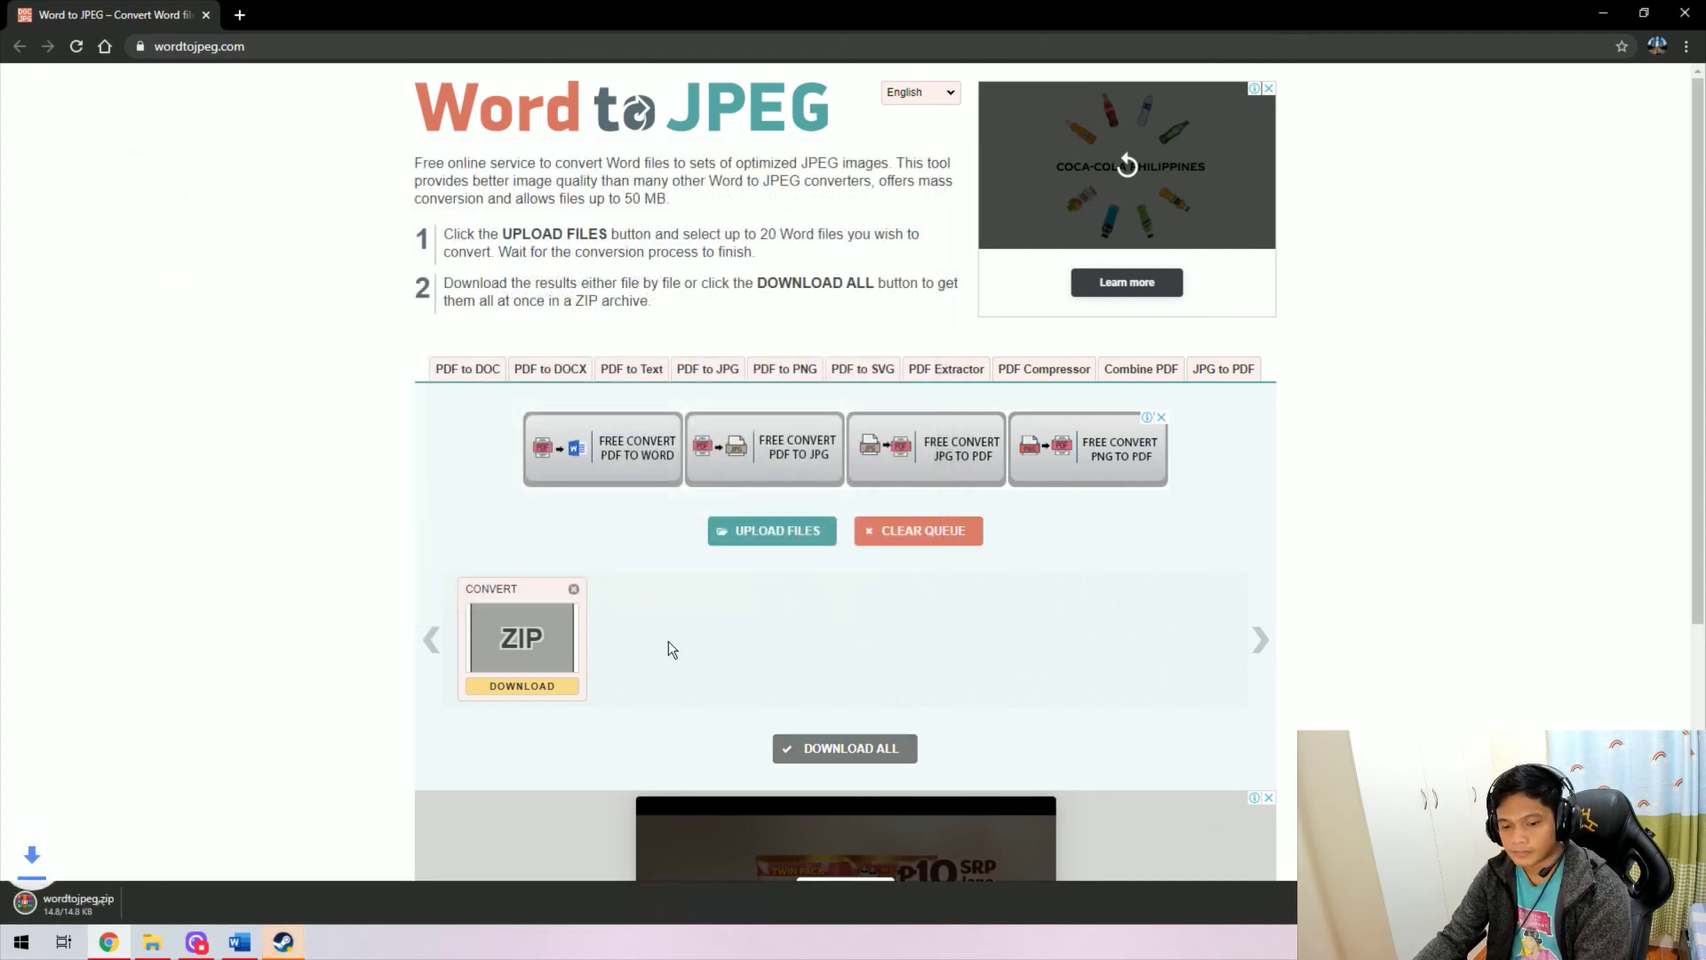
click(125, 904)
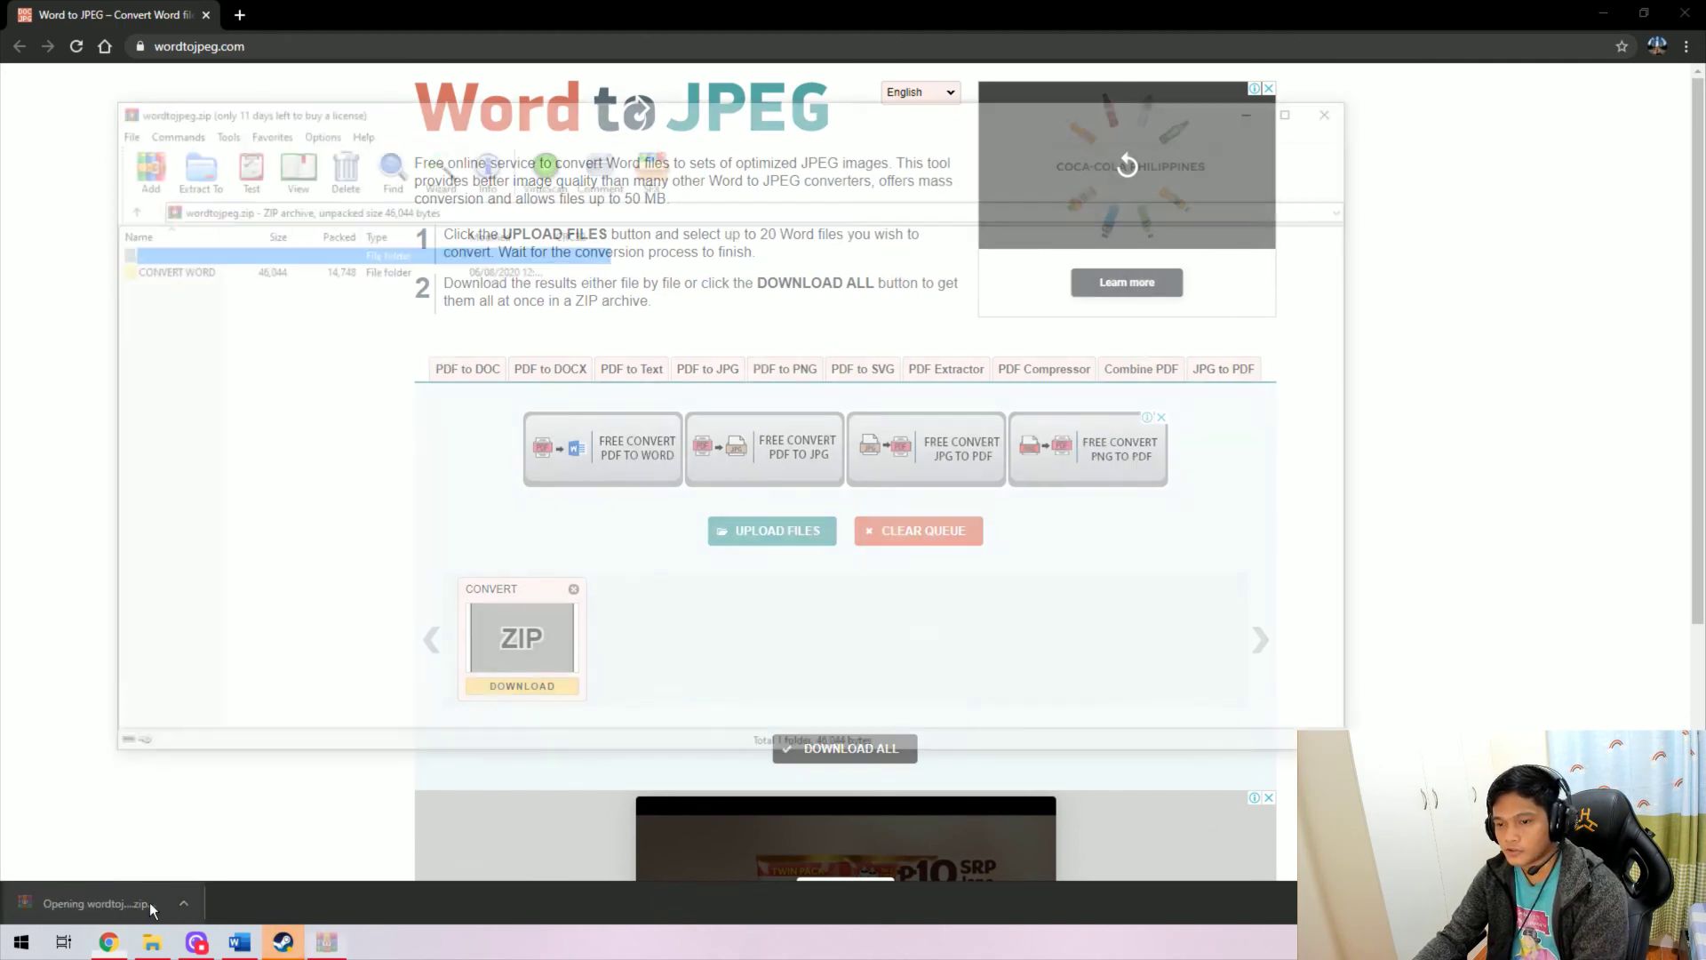
double_click(231, 270)
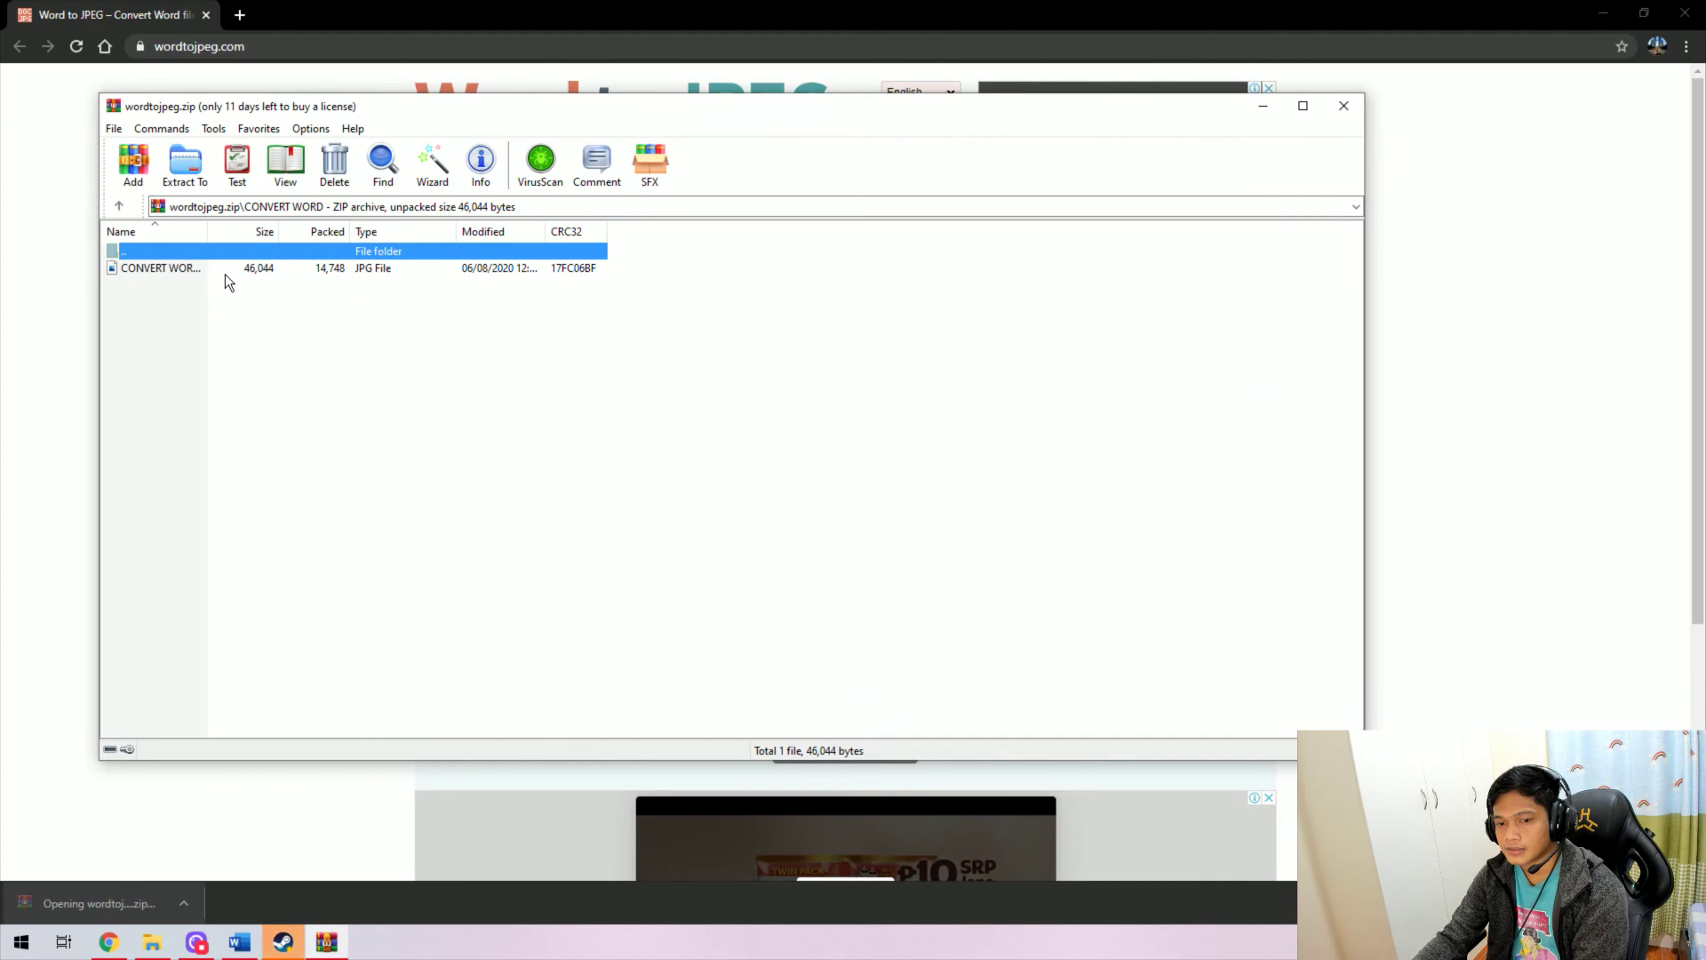
double_click(218, 269)
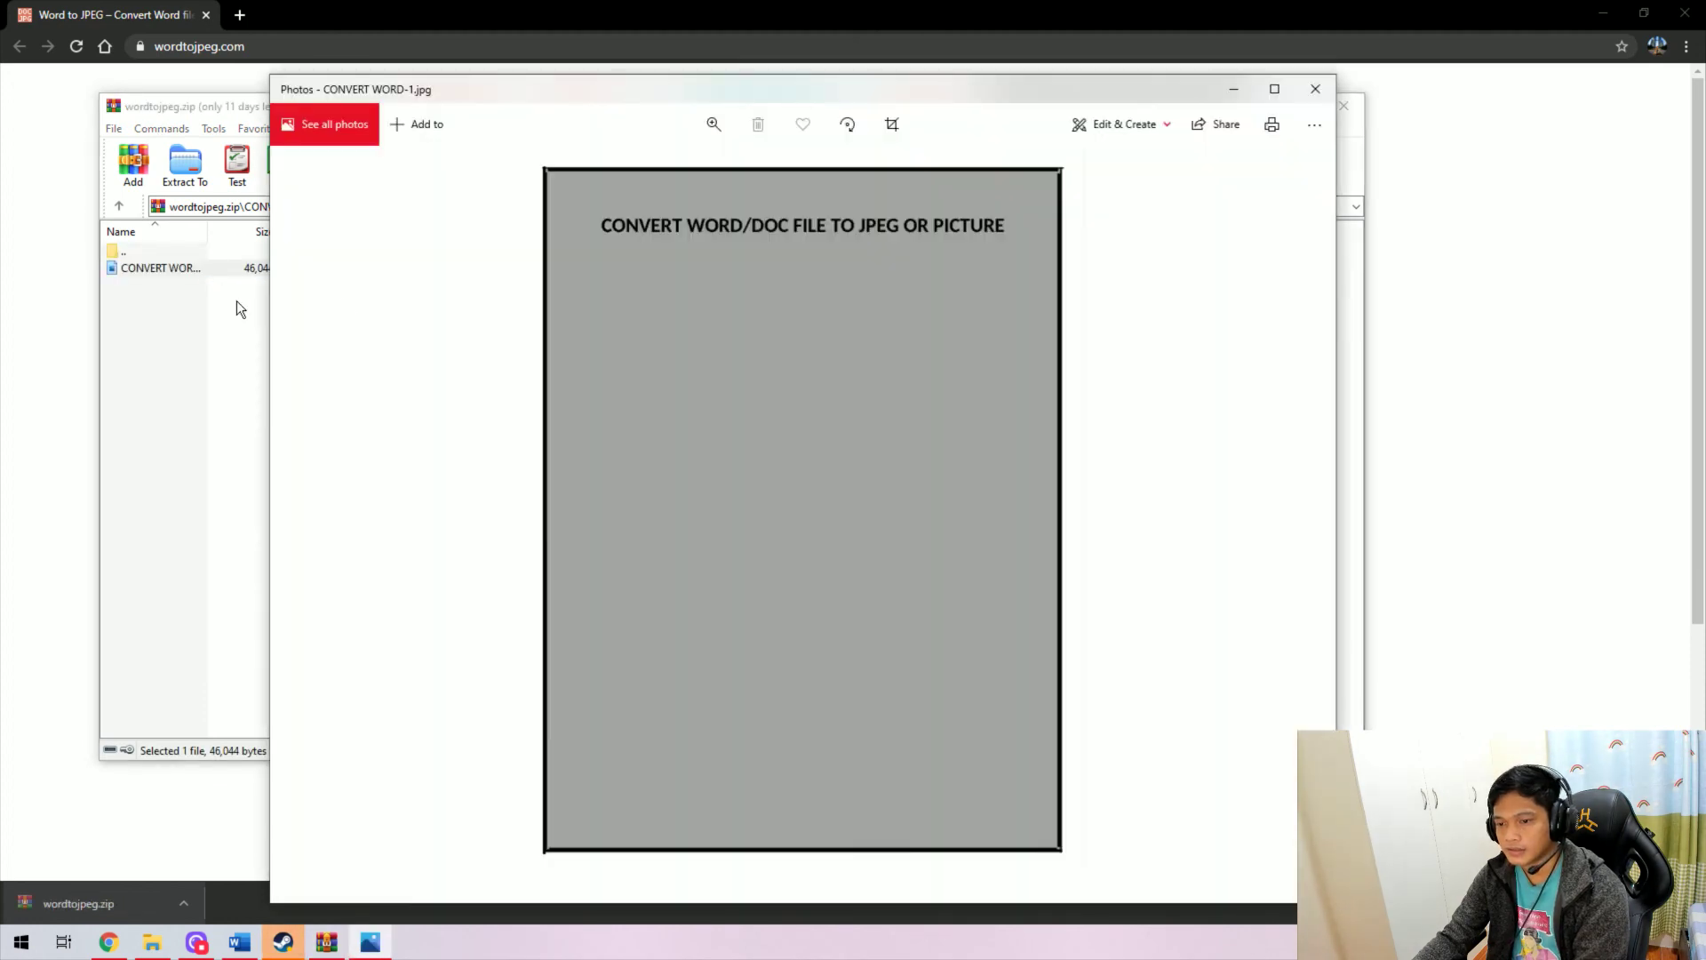